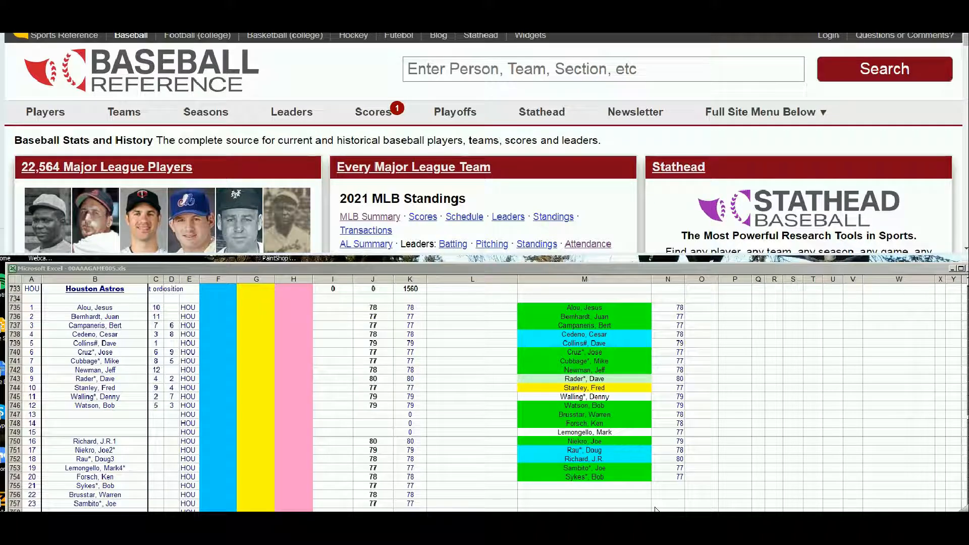
# Look up Juan Bernhardt on Baseball Reference and review his Standard Batting table by season.
pyautogui.click(427, 62)
pyautogui.write('juan ')
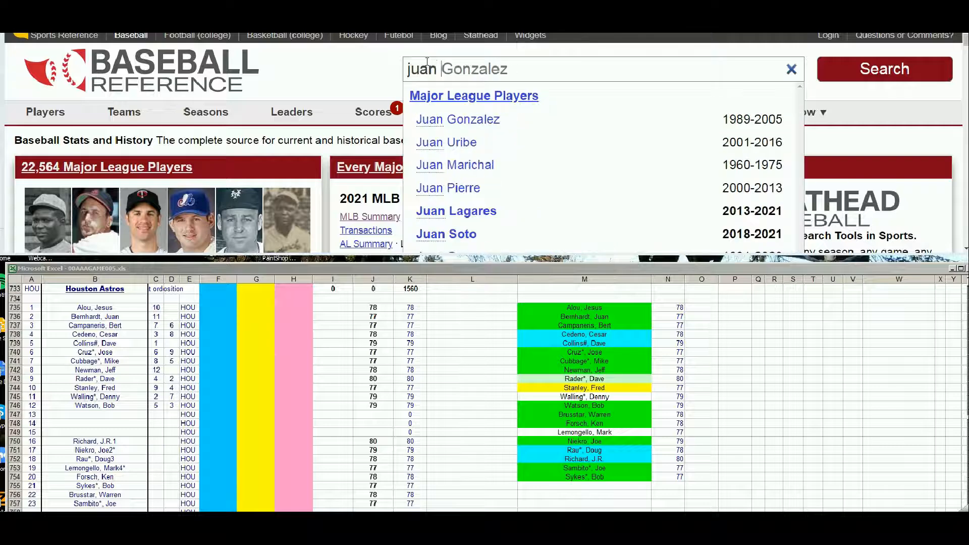
pyautogui.write('bern')
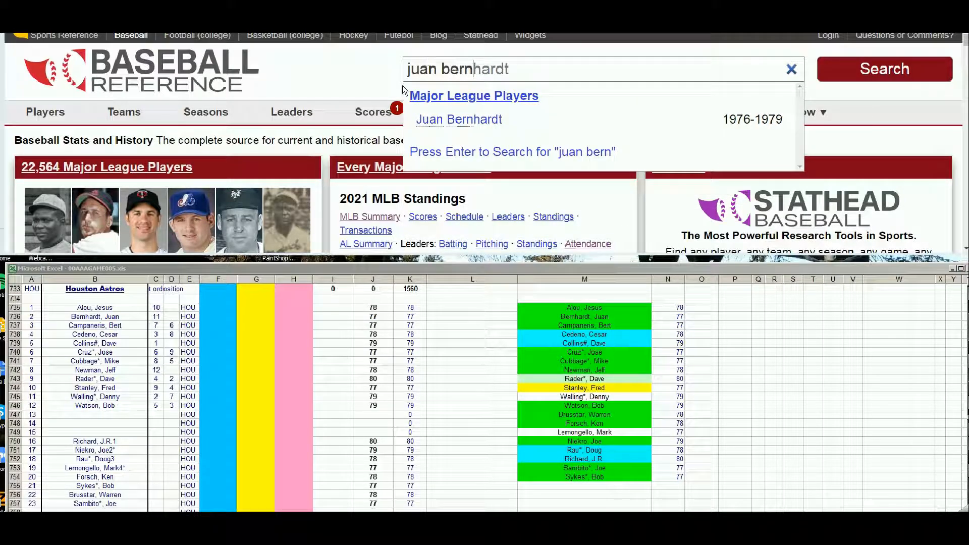
pyautogui.click(463, 121)
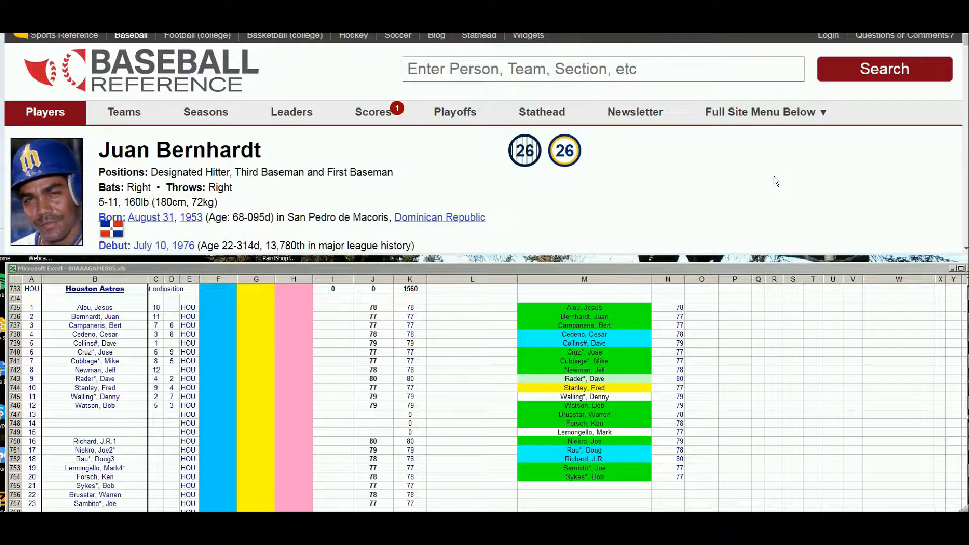
pyautogui.scroll(-10, 792, 177)
pyautogui.scroll(-2, 792, 180)
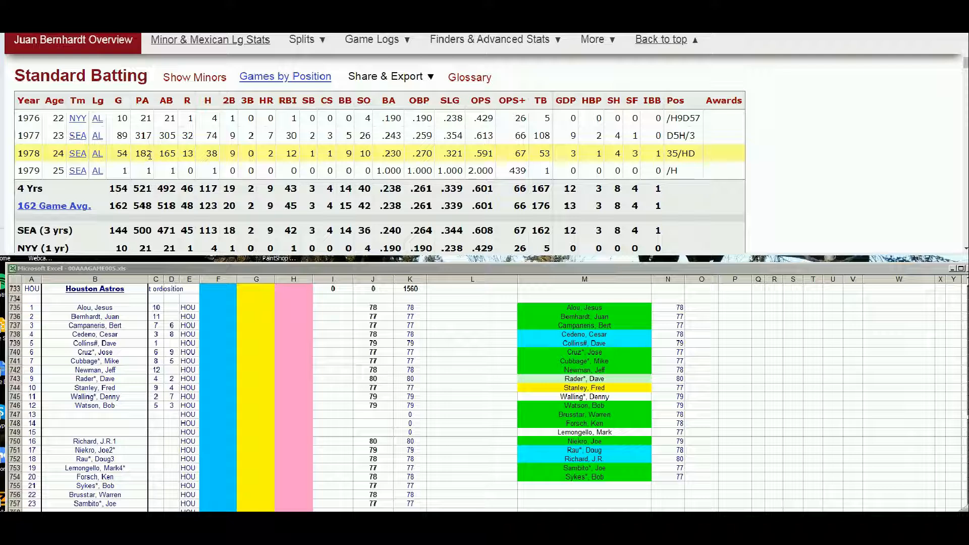
# In the Excel roster sheet, enter 100 in the yellow column on Juan Bernhardt's Houston Astros row.
pyautogui.click(225, 311)
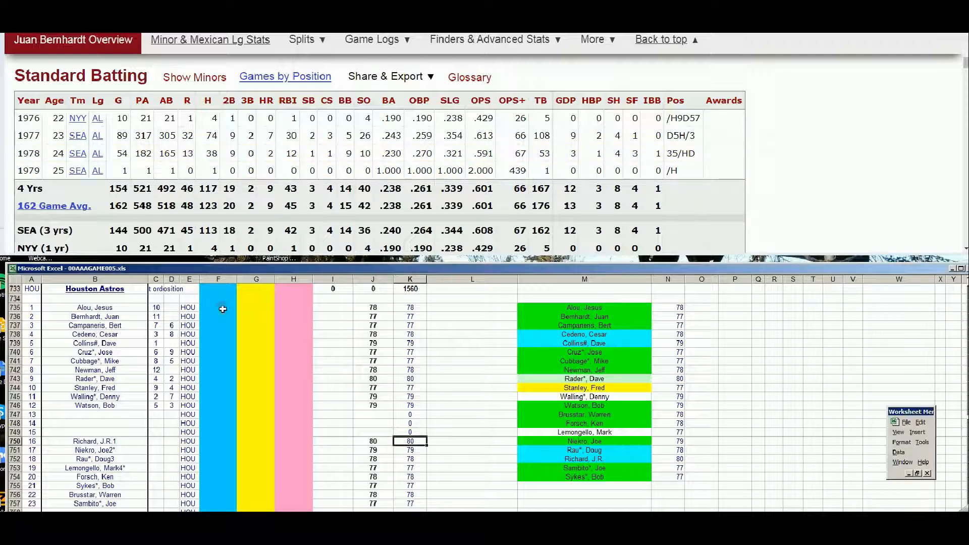
pyautogui.click(218, 313)
pyautogui.press('Right')
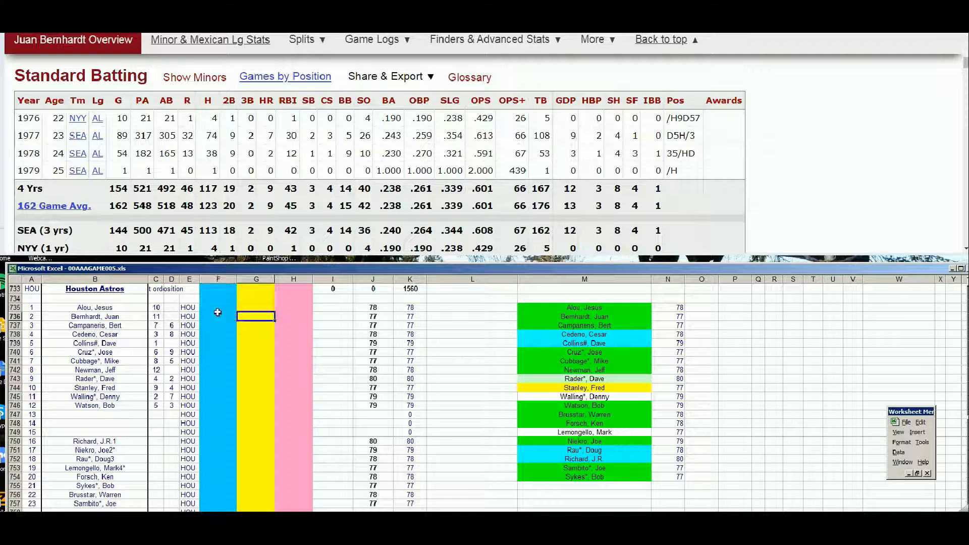
pyautogui.write('100')
pyautogui.press('Return')
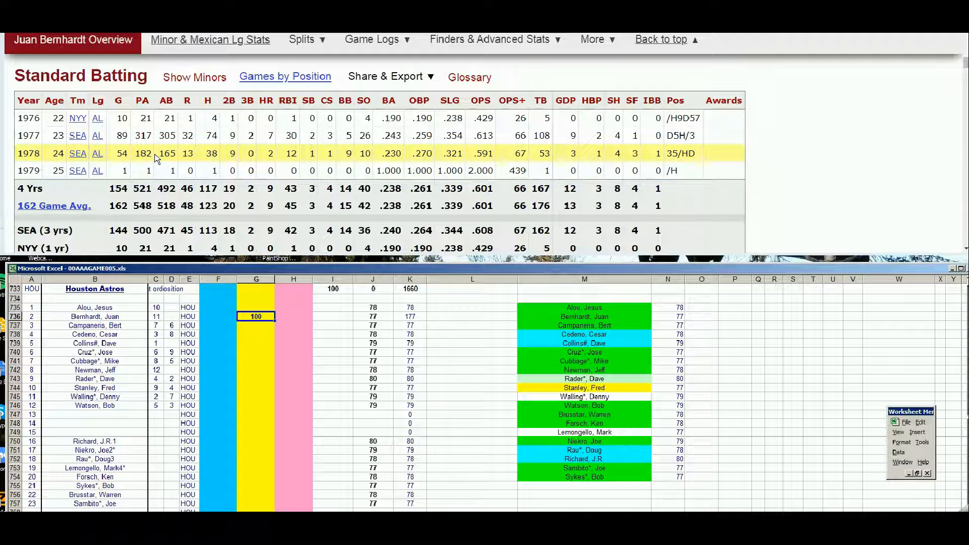
# Open the 1978 Strat-O-Matic season roster 1978_bbr.pdf in the browser and check the Seattle lists and additional American League players for Bernhardt.
pyautogui.click(313, 20)
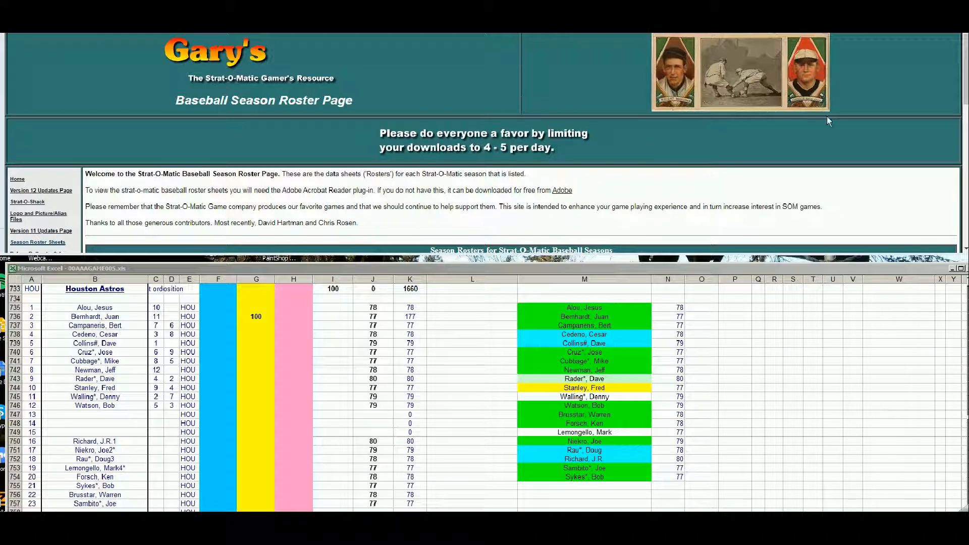
pyautogui.moveTo(967, 93); pyautogui.dragTo(967, 165)
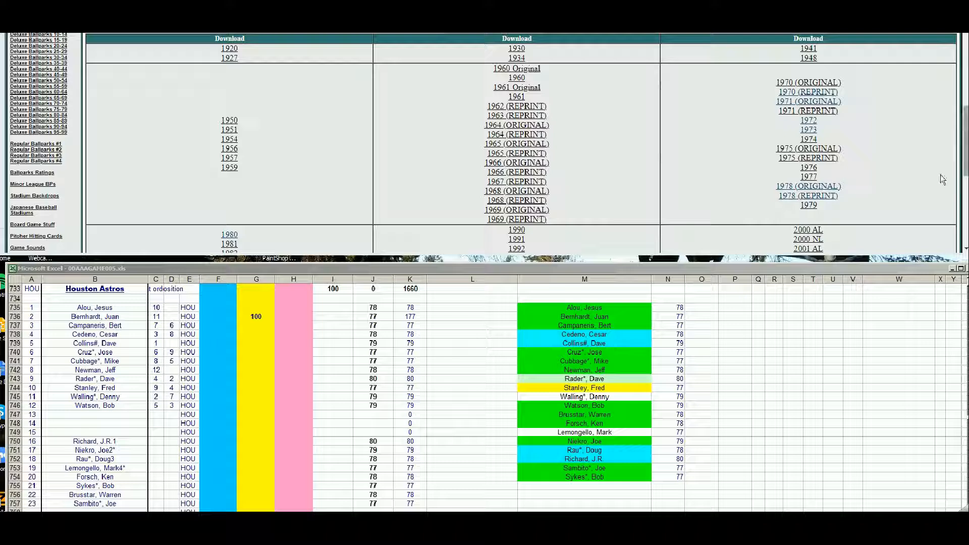
pyautogui.click(827, 190)
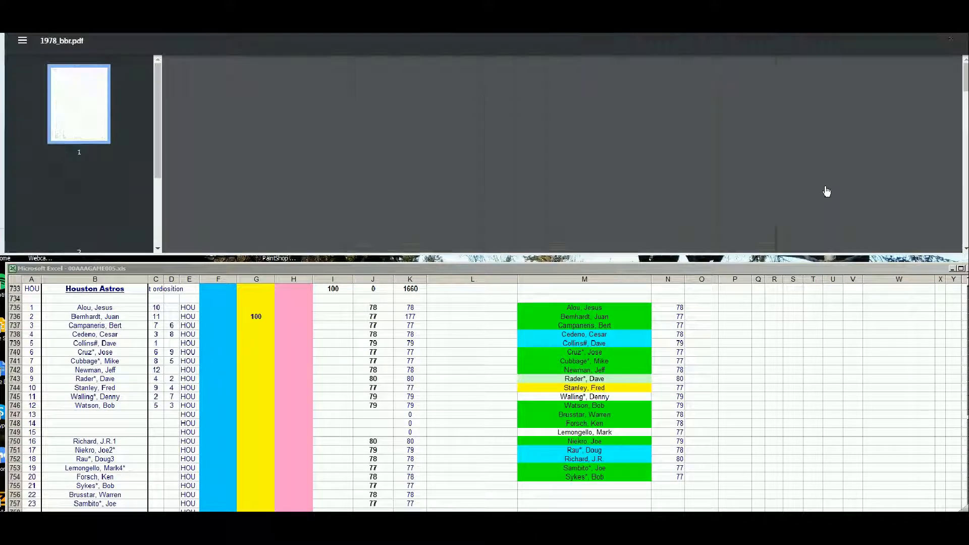
pyautogui.moveTo(965, 89); pyautogui.dragTo(964, 121)
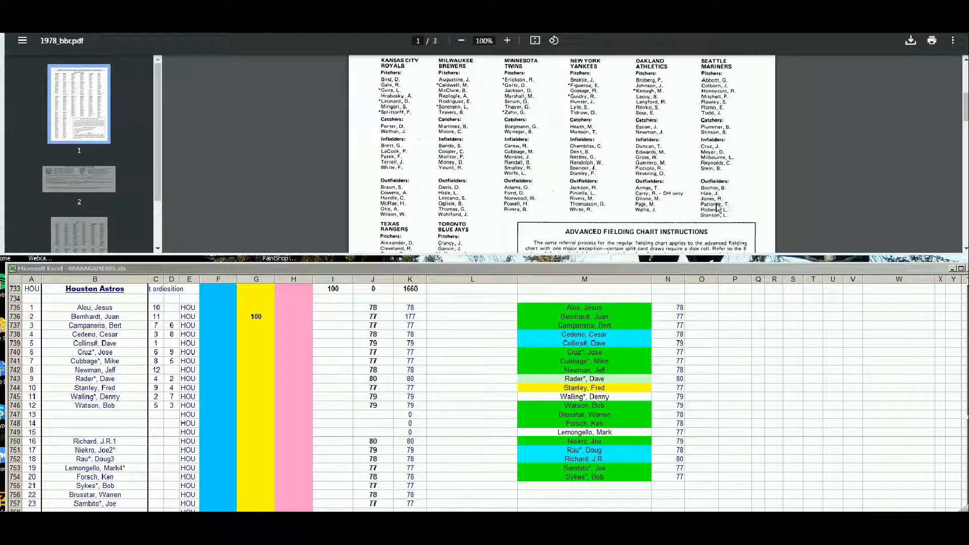
pyautogui.moveTo(961, 125); pyautogui.dragTo(961, 145)
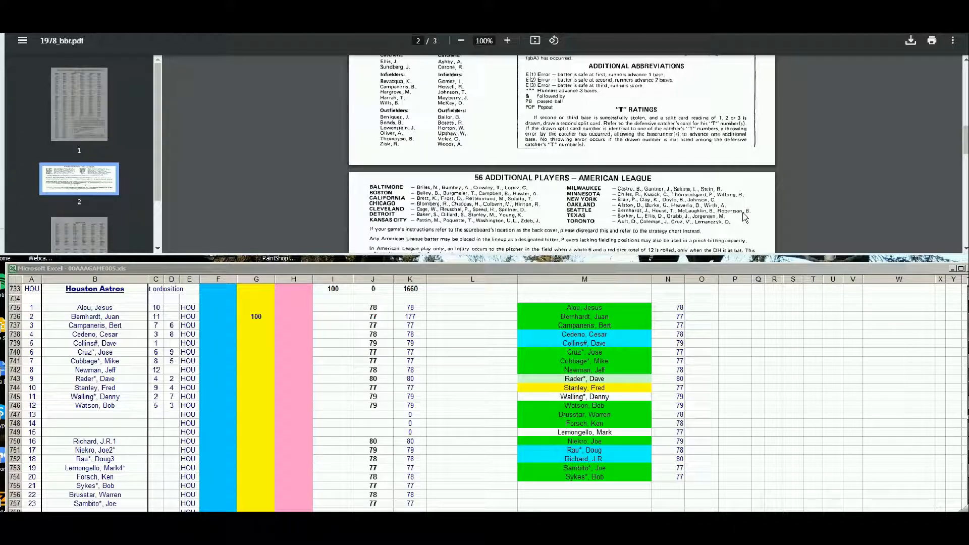
pyautogui.click(247, 317)
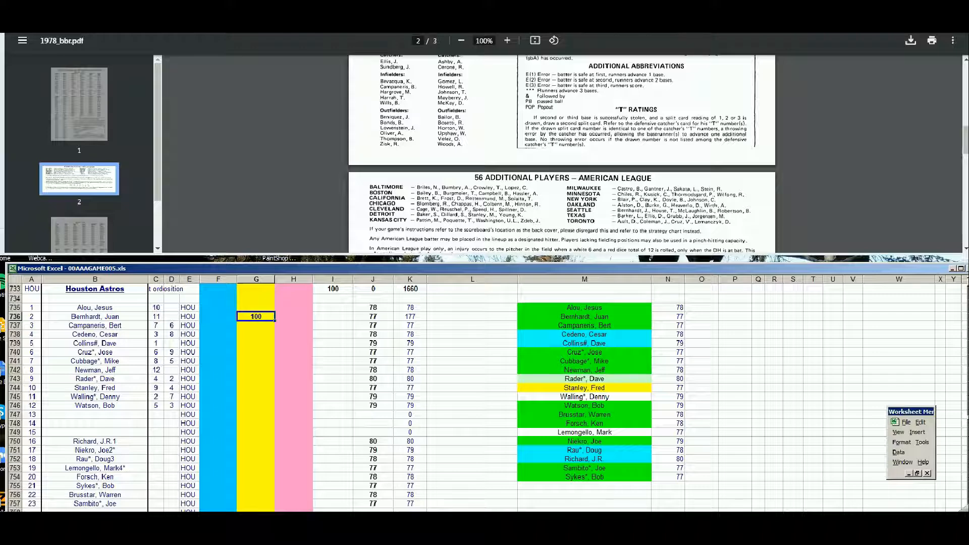
# Look up Bert Campaneris on Baseball Reference and examine his batting seasons from the late 1970s onward.
pyautogui.click(505, 15)
pyautogui.moveTo(966, 65); pyautogui.dragTo(965, 40)
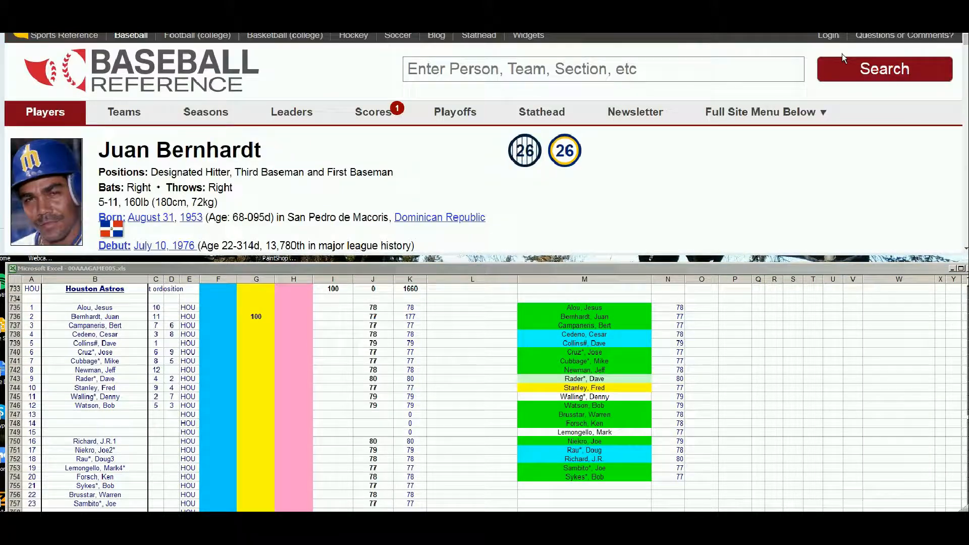
pyautogui.click(750, 67)
pyautogui.write('bert')
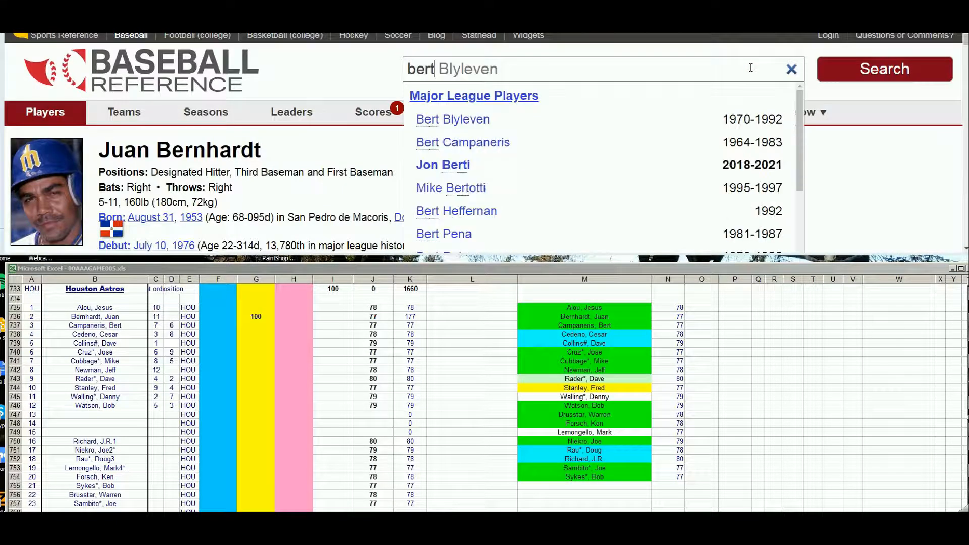
pyautogui.write(' cam')
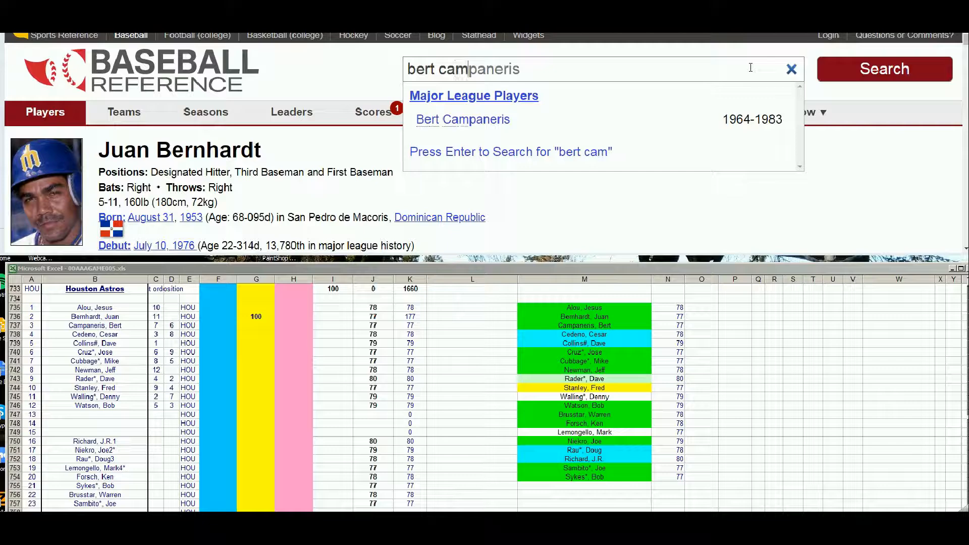
pyautogui.click(497, 122)
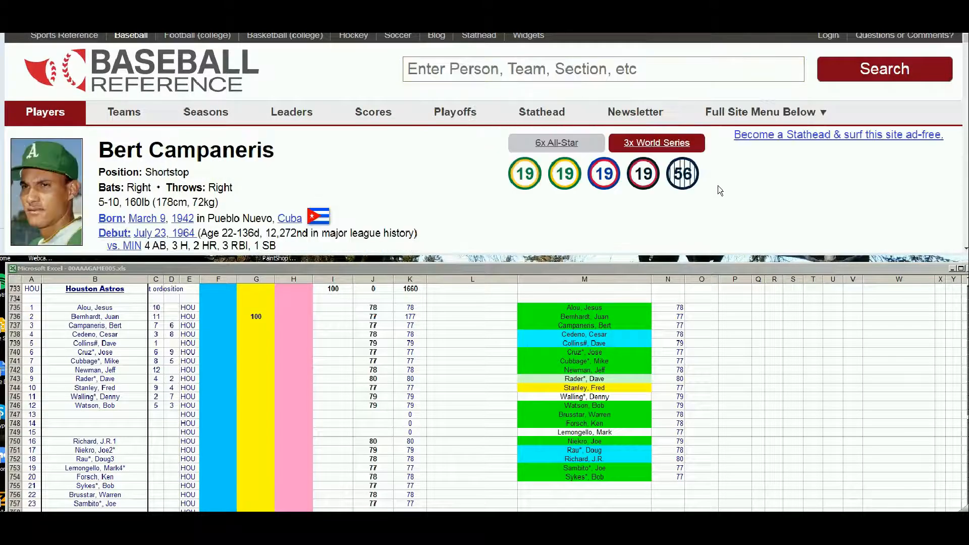
pyautogui.scroll(-5, 737, 182)
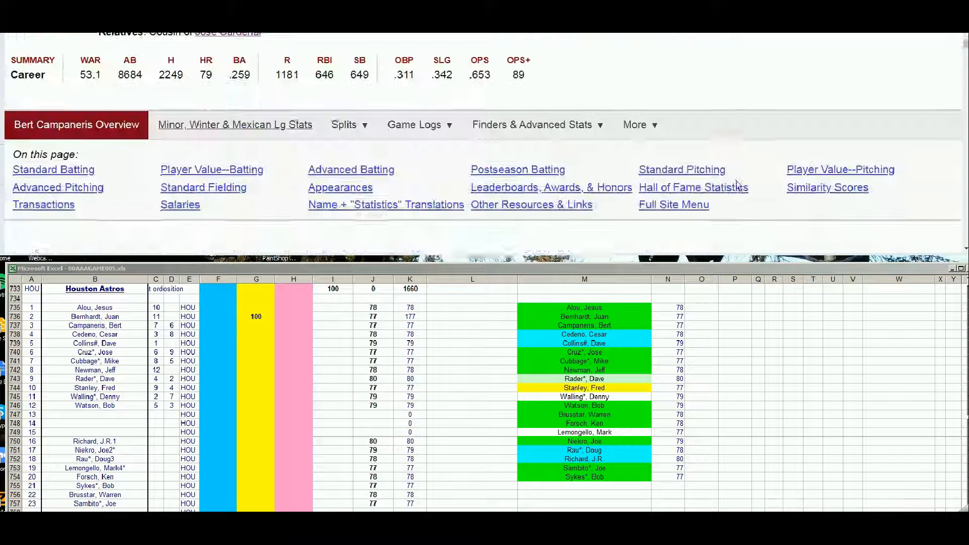
pyautogui.scroll(-6, 737, 183)
pyautogui.scroll(-2, 738, 181)
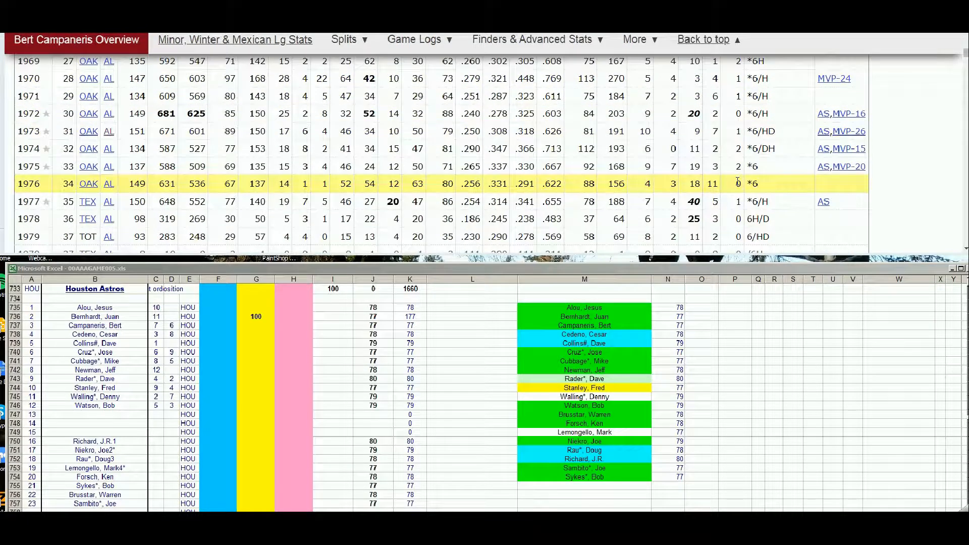
pyautogui.scroll(-1, 738, 182)
pyautogui.scroll(-1, 697, 187)
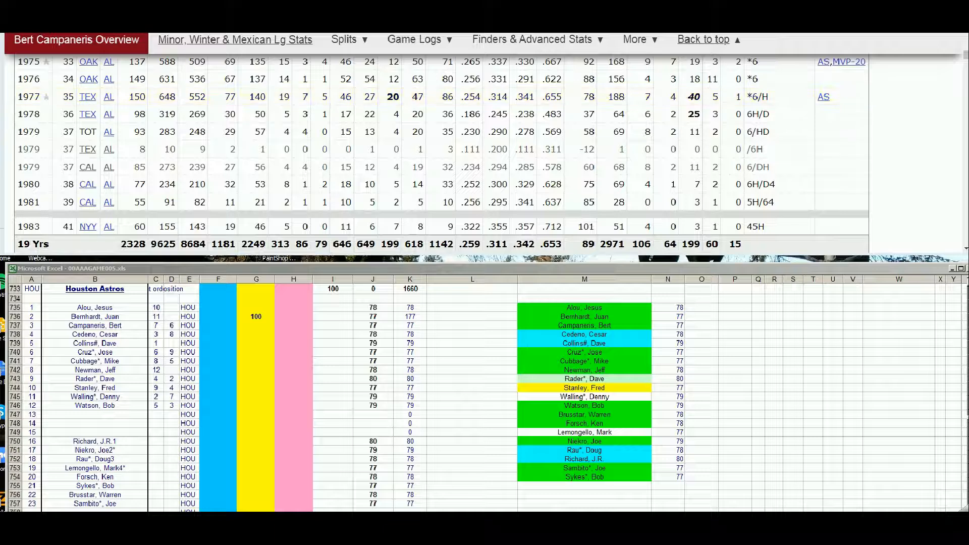
# Check the Texas Rangers infielders in the 1978 roster PDF and enter 100 in the yellow column of Excel for Bert Campaneris.
pyautogui.click(257, 16)
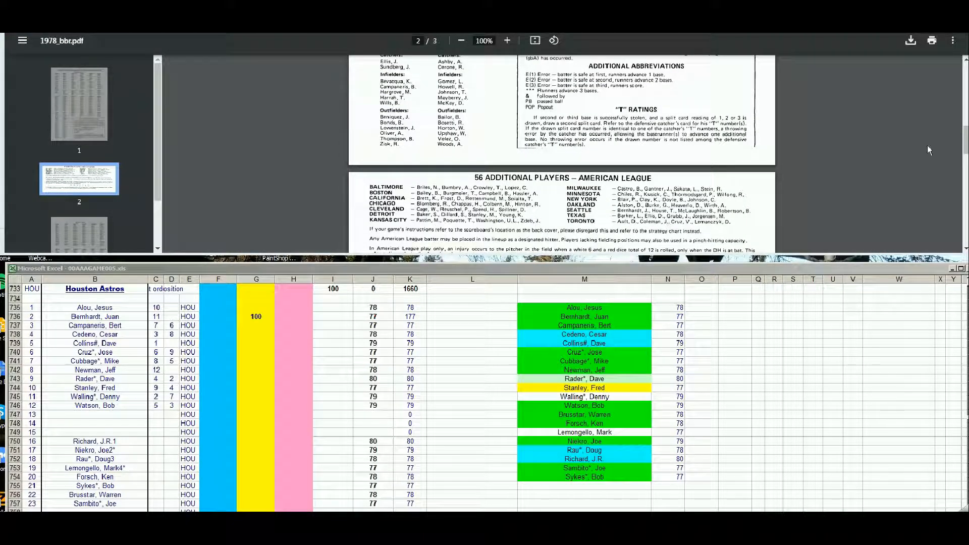
pyautogui.scroll(2, 964, 139)
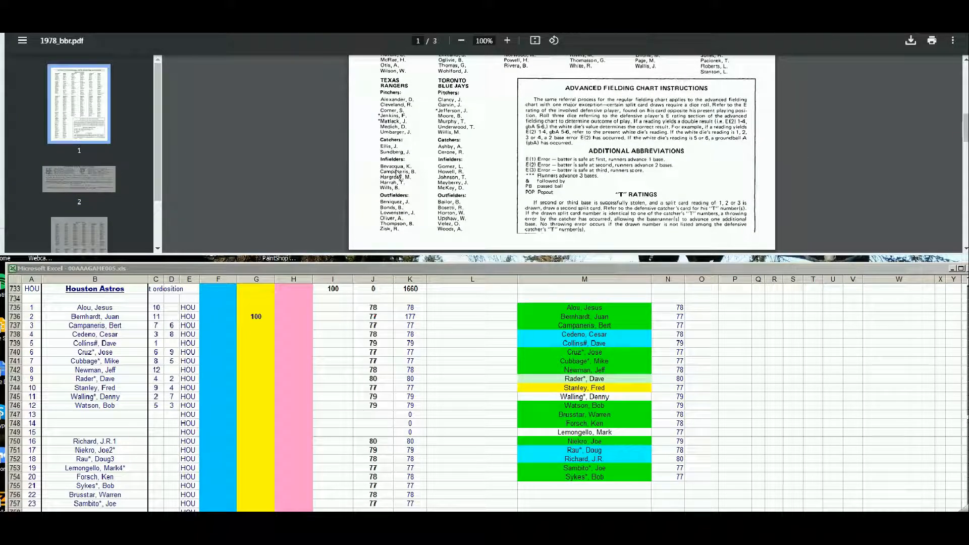
pyautogui.click(244, 318)
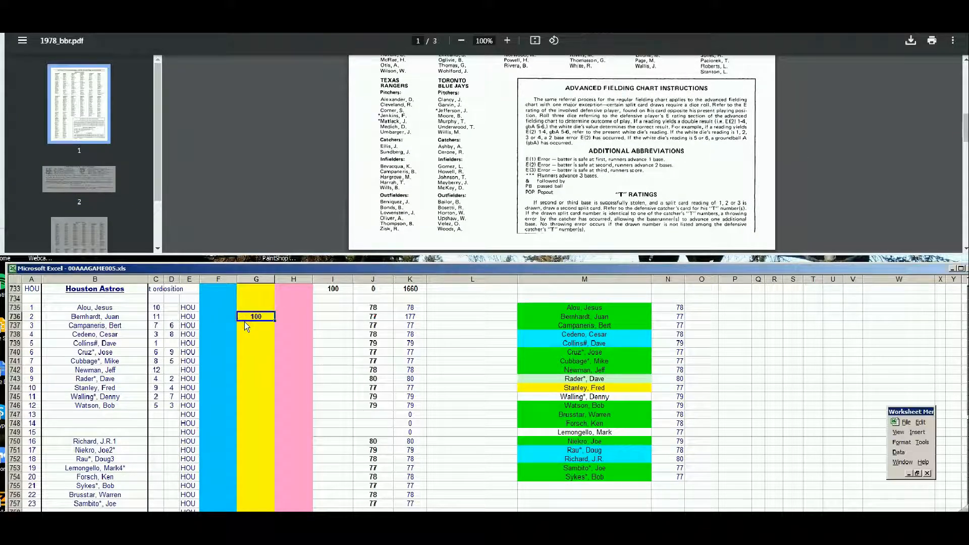
pyautogui.click(245, 323)
pyautogui.write('100')
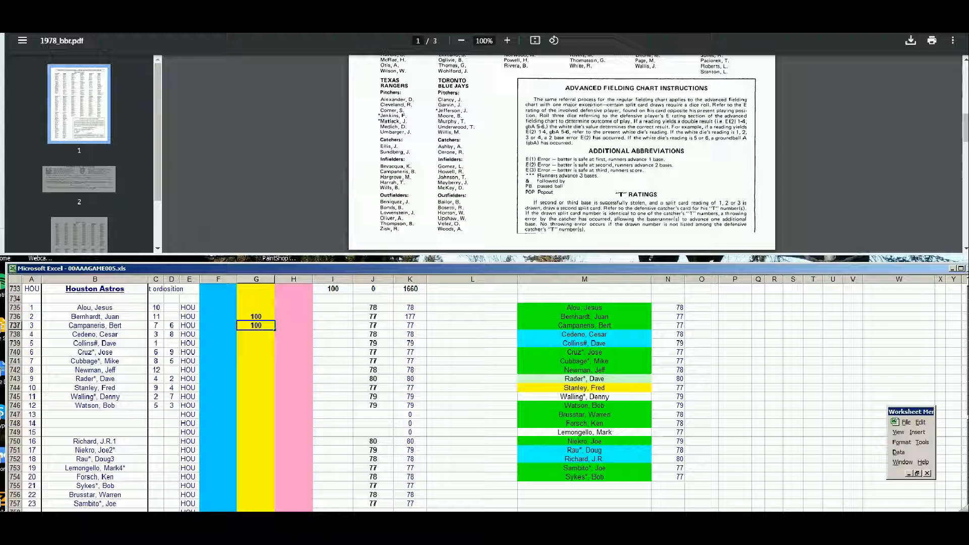
# Look up the José Cruz who played 1970-1988 on Baseball Reference and examine his teams and batting seasons.
pyautogui.click(590, 12)
pyautogui.moveTo(966, 60); pyautogui.dragTo(966, 40)
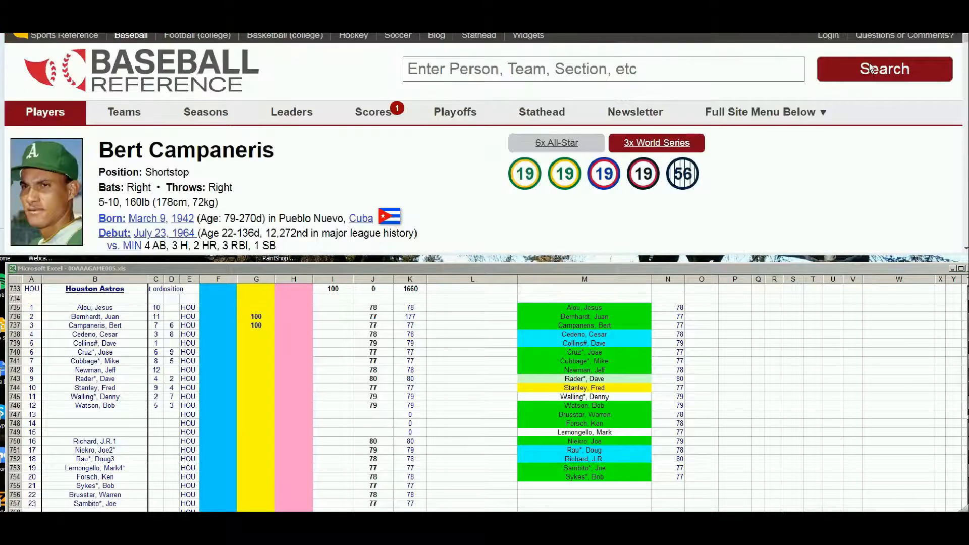
pyautogui.click(760, 73)
pyautogui.write('jose crux')
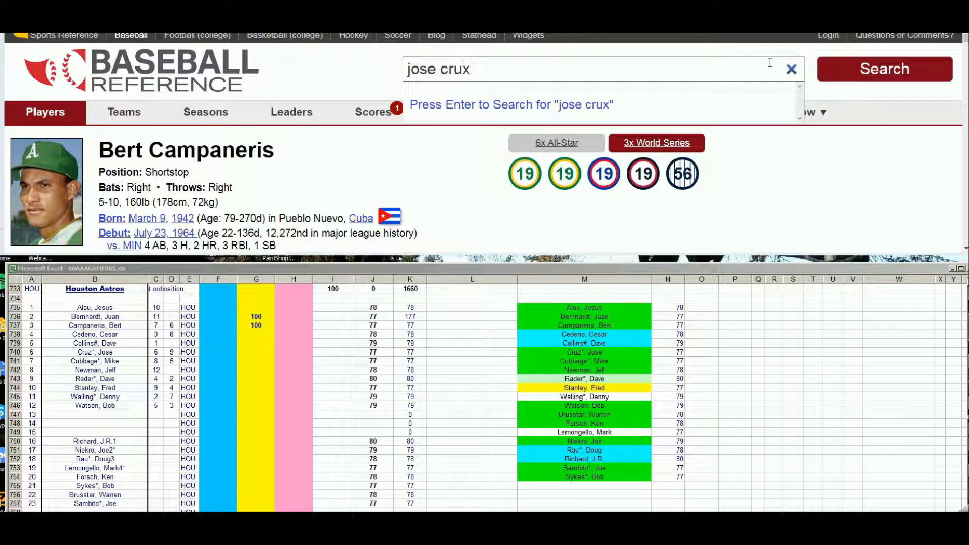
pyautogui.press('BackSpace')
pyautogui.write('z')
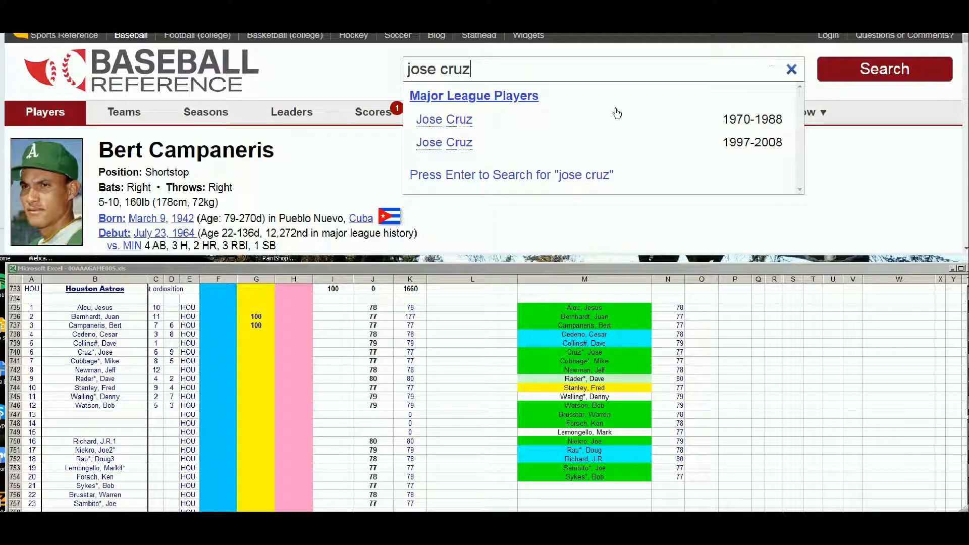
pyautogui.click(456, 120)
pyautogui.scroll(-15, 689, 163)
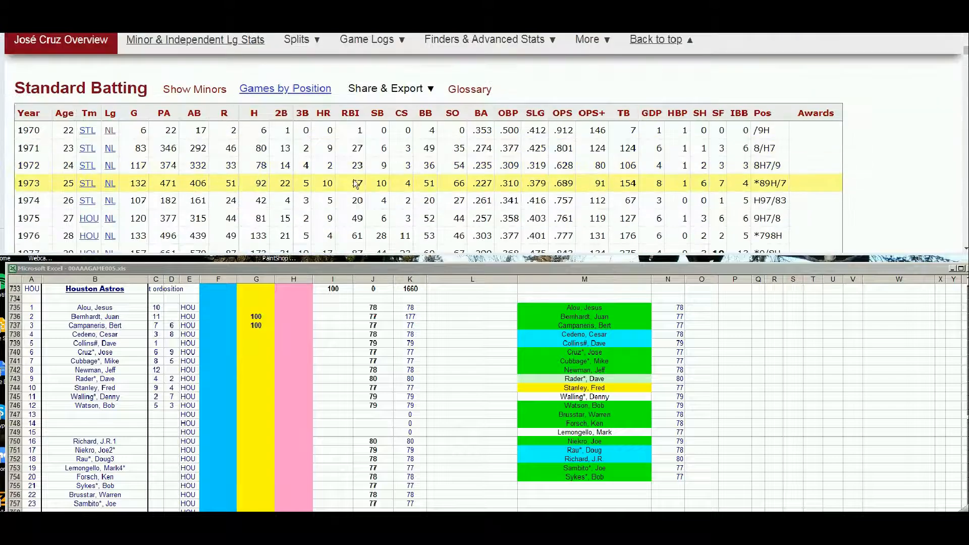
pyautogui.scroll(-2, 110, 210)
pyautogui.scroll(-2, 104, 151)
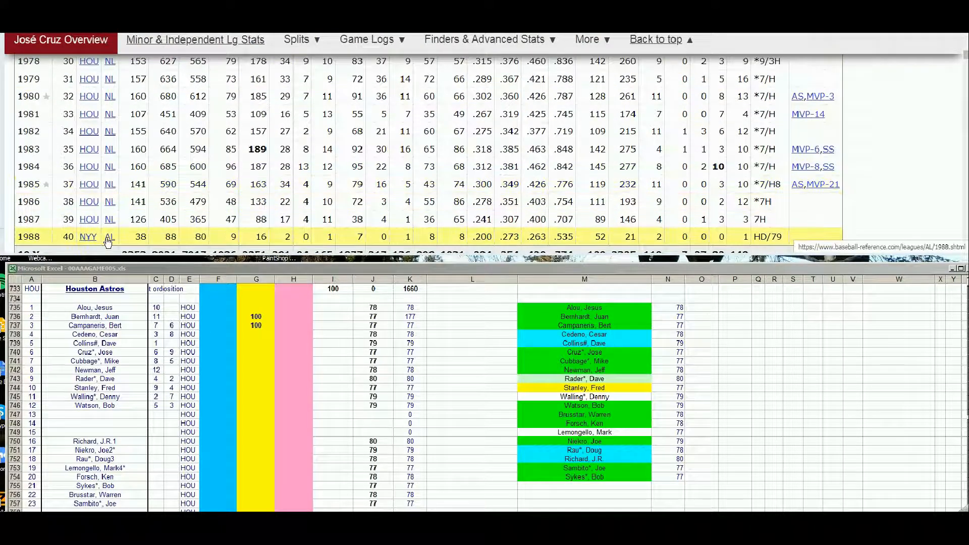
pyautogui.scroll(2, 108, 242)
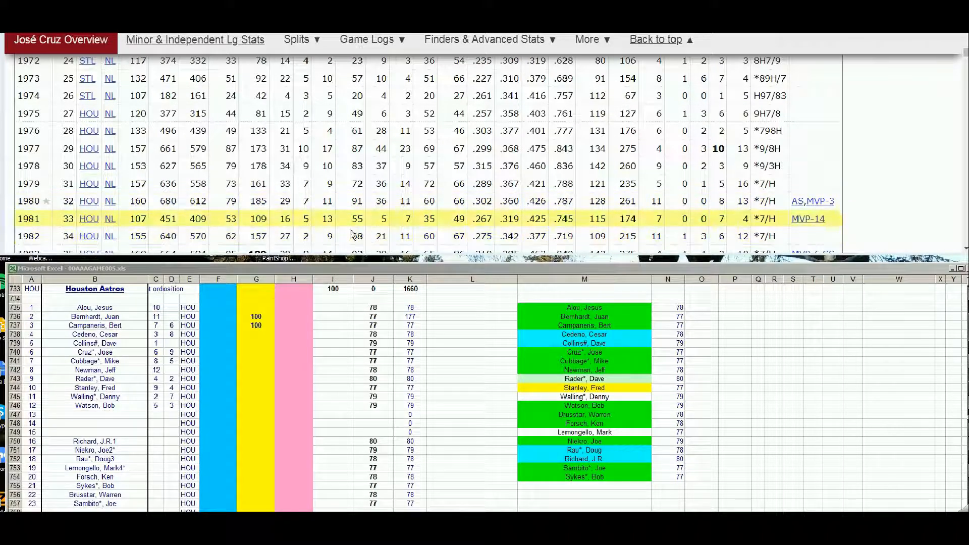
pyautogui.click(226, 365)
pyautogui.click(213, 336)
pyautogui.press('Down')
pyautogui.press('Down')
pyautogui.write('10000')
pyautogui.press('Return')
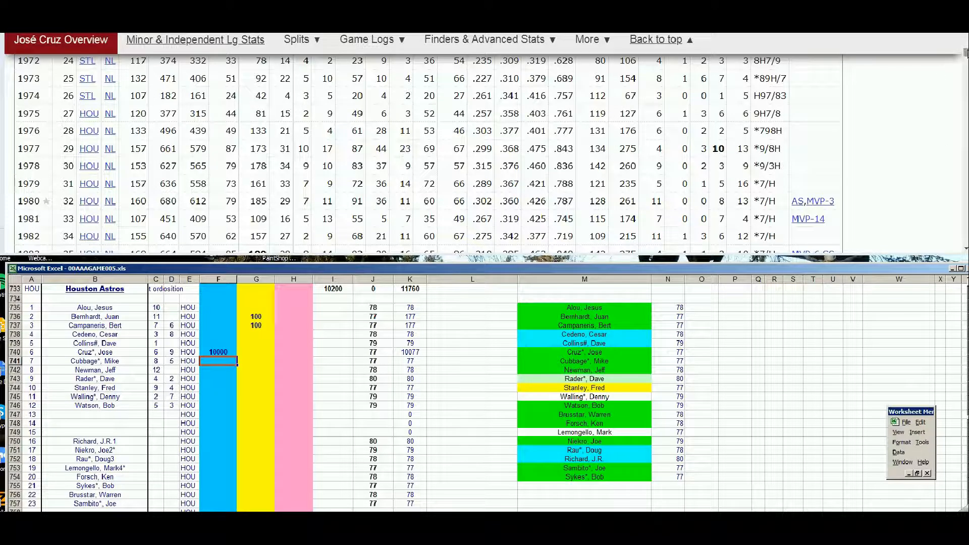
# Look up the player Mike Cubbage on Baseball Reference and examine his season-by-season batting table.
pyautogui.moveTo(966, 53); pyautogui.dragTo(966, 37)
pyautogui.click(766, 68)
pyautogui.write('c')
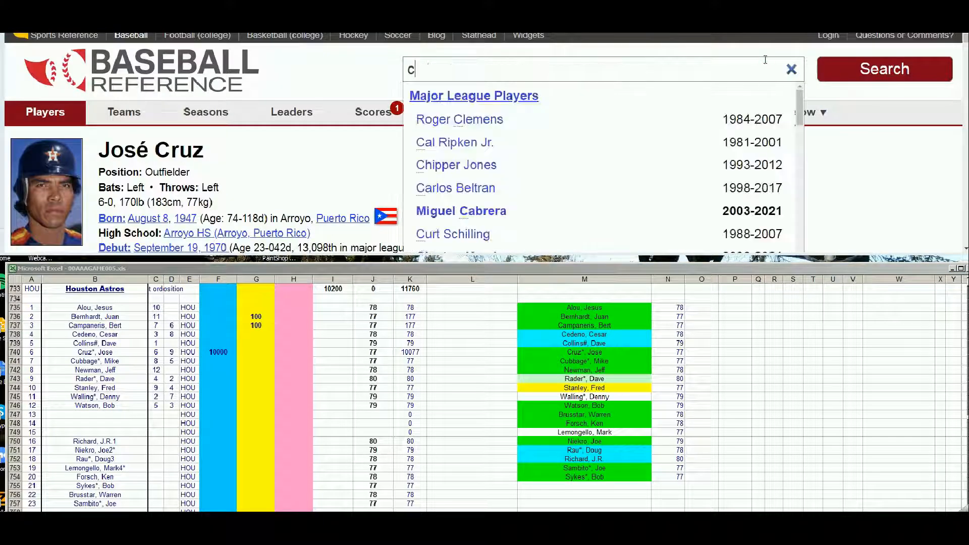
pyautogui.write('ubbage')
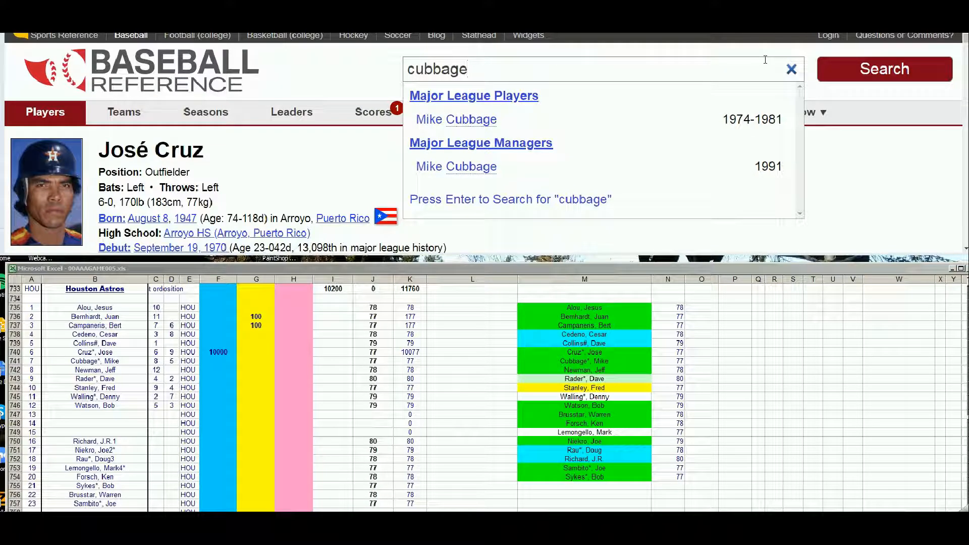
pyautogui.click(439, 120)
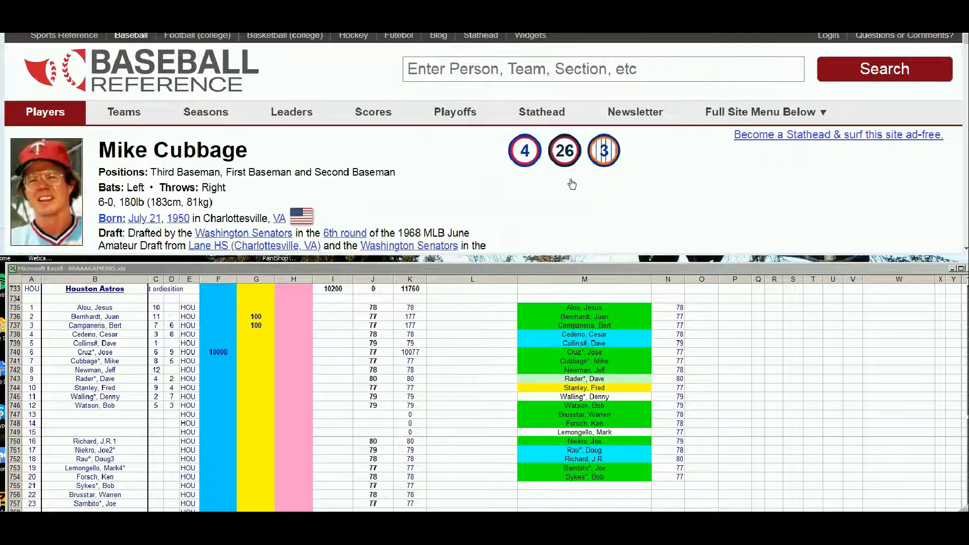
pyautogui.scroll(-5, 654, 182)
pyautogui.scroll(-8, 655, 184)
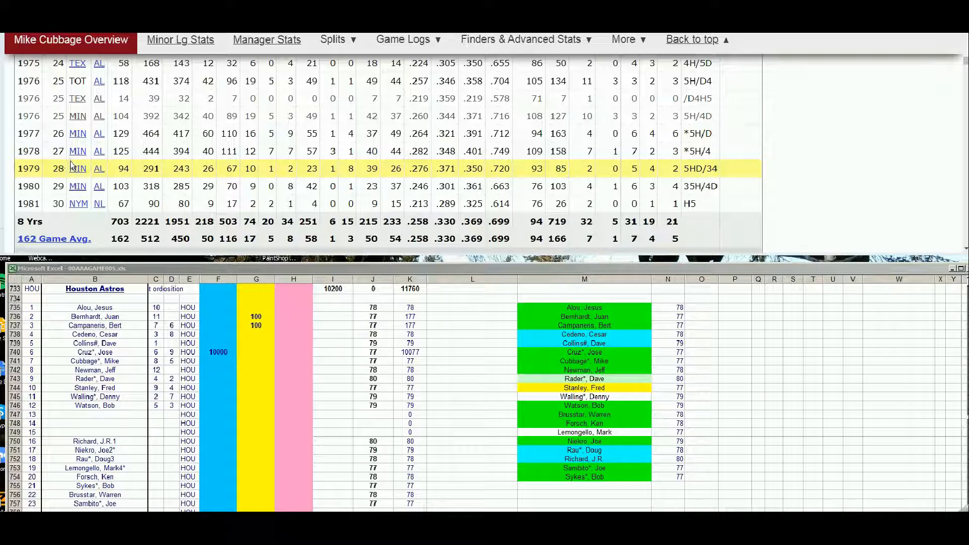
# On Mike Cubbage's row of the Excel roster sheet, enter 10000 in the blue column and trade in the yellow column.
pyautogui.click(213, 364)
pyautogui.write('10000')
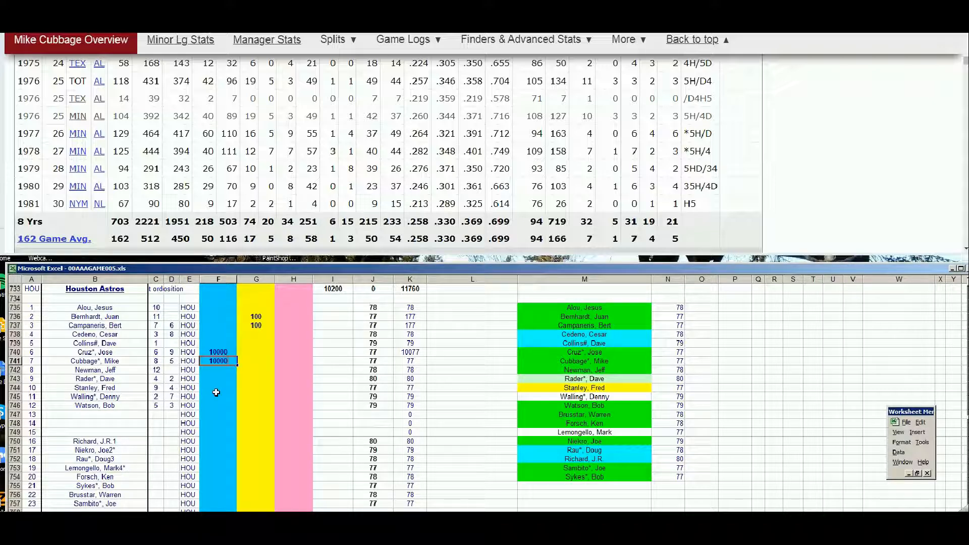
pyautogui.press('Return')
pyautogui.press('Right')
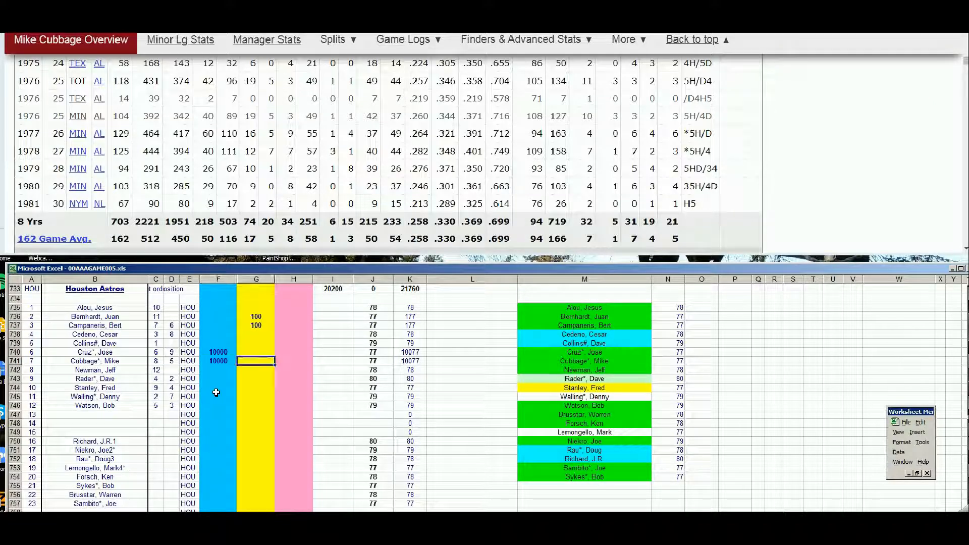
pyautogui.write('trade')
pyautogui.press('Left')
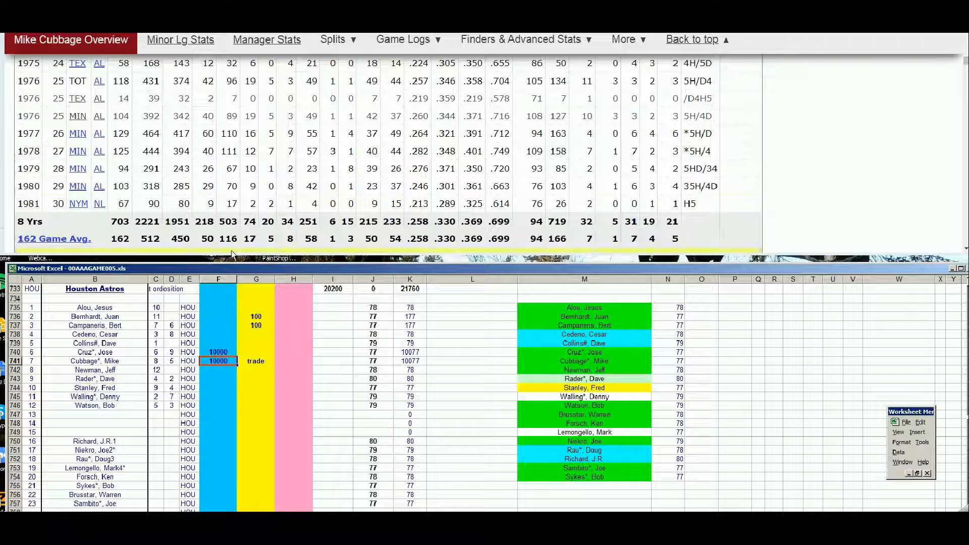
# Look up the player Fred Stanley on Baseball Reference and examine his season-by-season batting table.
pyautogui.moveTo(966, 61); pyautogui.dragTo(966, 38)
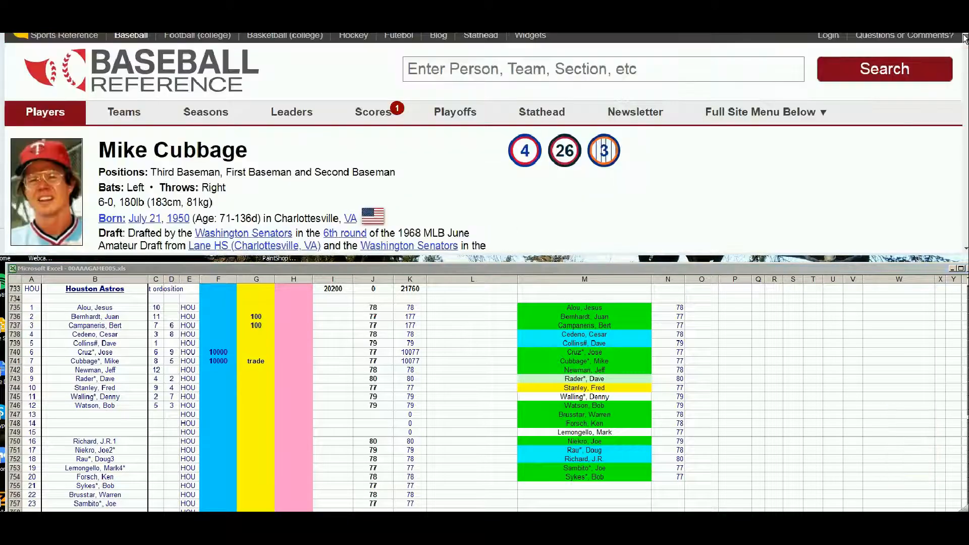
pyautogui.click(729, 74)
pyautogui.write('fr')
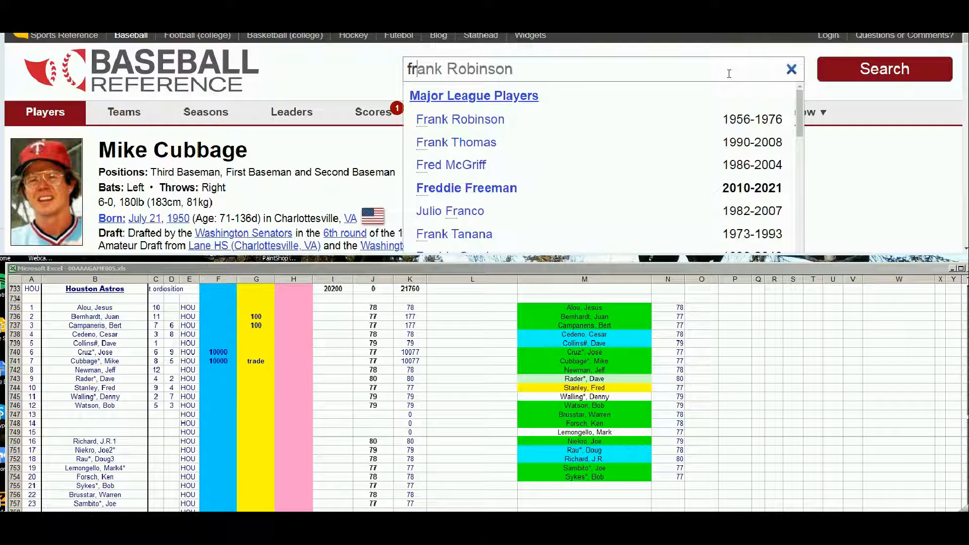
pyautogui.write('ed stan')
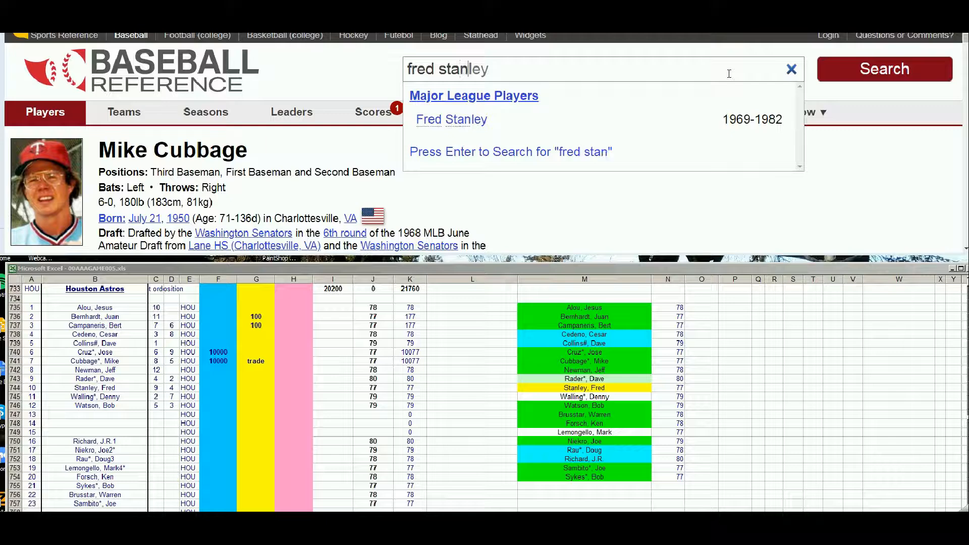
pyautogui.click(458, 124)
pyautogui.scroll(-5, 788, 184)
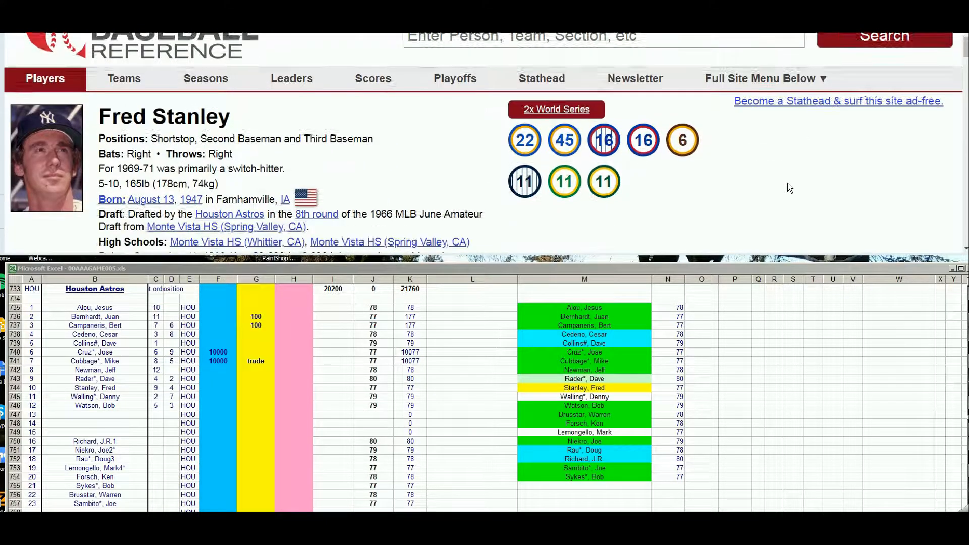
pyautogui.scroll(-6, 789, 184)
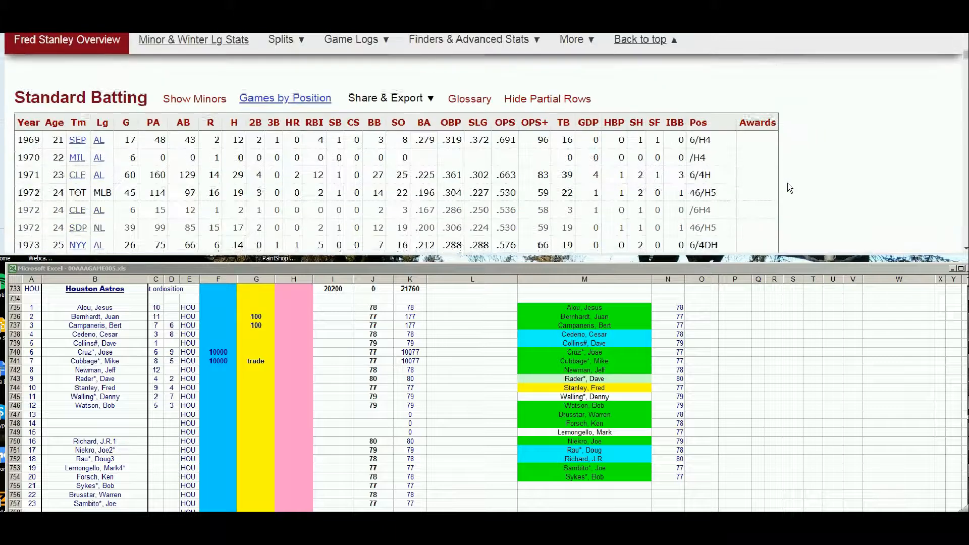
pyautogui.scroll(-3, 790, 188)
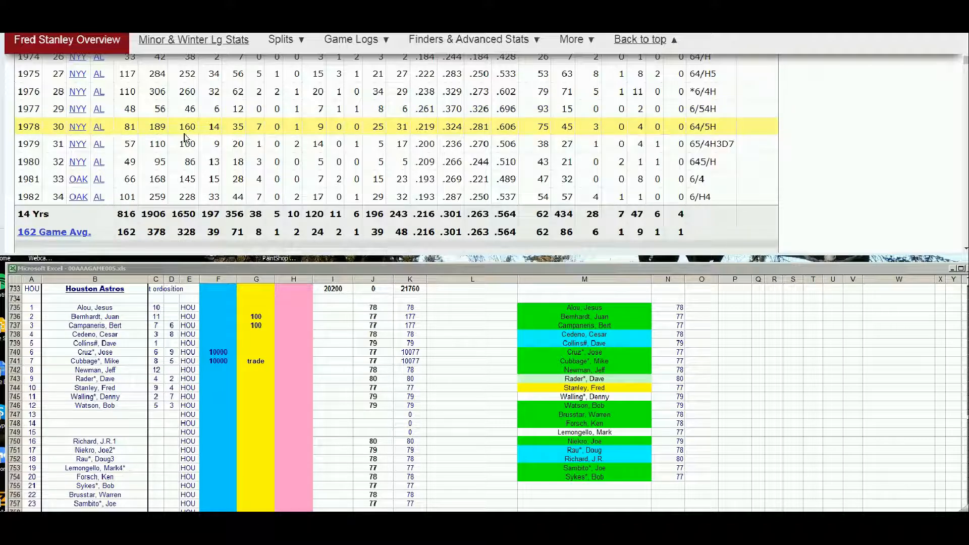
# Check the New York Yankees infielders in the 1978 roster PDF and enter 100 in the yellow column of Excel for Fred Stanley.
pyautogui.click(323, 15)
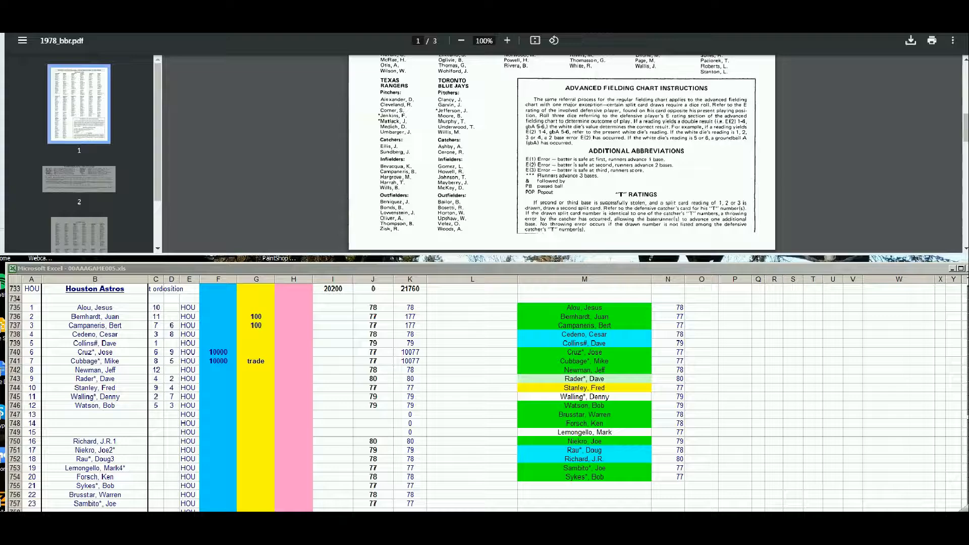
pyautogui.moveTo(965, 135); pyautogui.dragTo(961, 107)
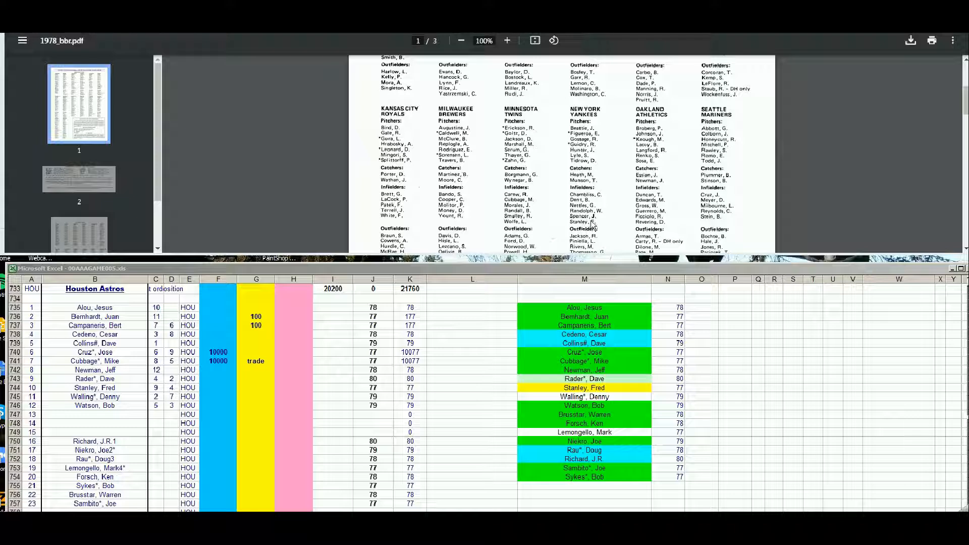
pyautogui.click(243, 381)
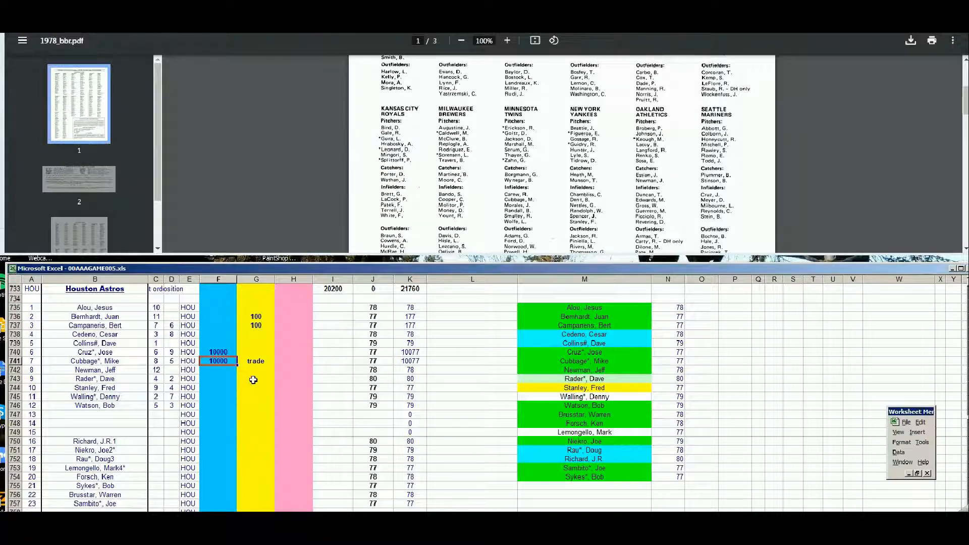
pyautogui.press('Down')
pyautogui.press('Down')
pyautogui.press('Down')
pyautogui.press('Right')
pyautogui.write('10')
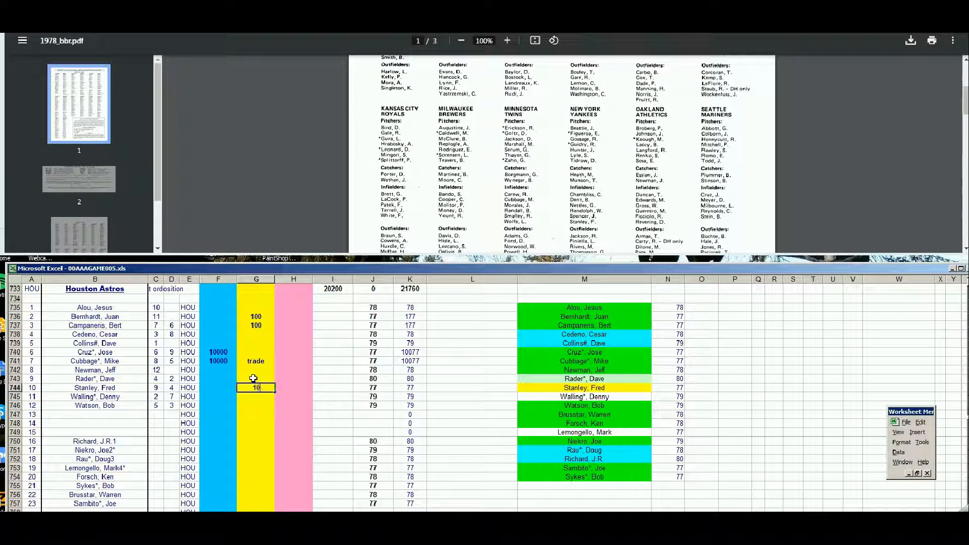
pyautogui.write('0')
pyautogui.press('Up')
pyautogui.press('Down')
# Look up the pitcher Mark Lemongello on Baseball Reference and examine his teams and pitching seasons.
pyautogui.click(78, 18)
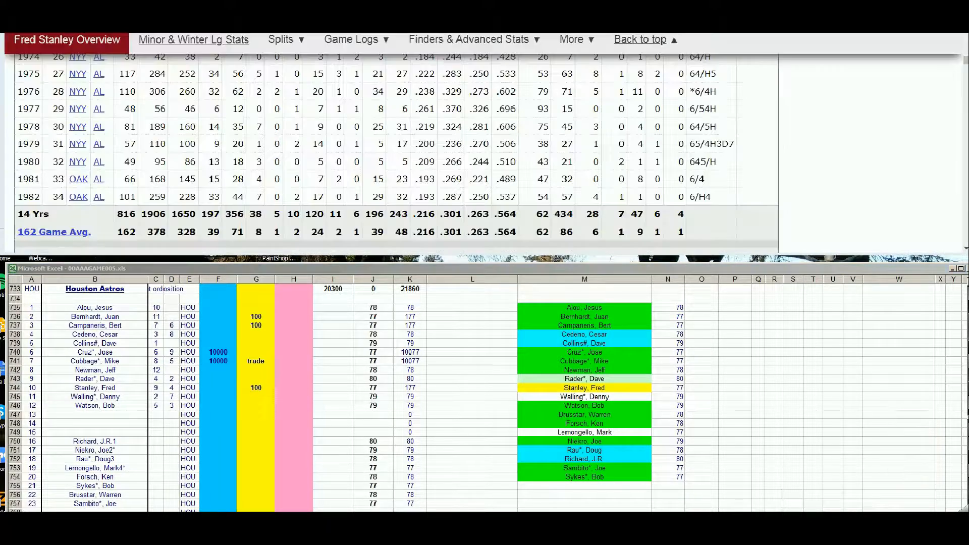
pyautogui.moveTo(966, 60); pyautogui.dragTo(967, 37)
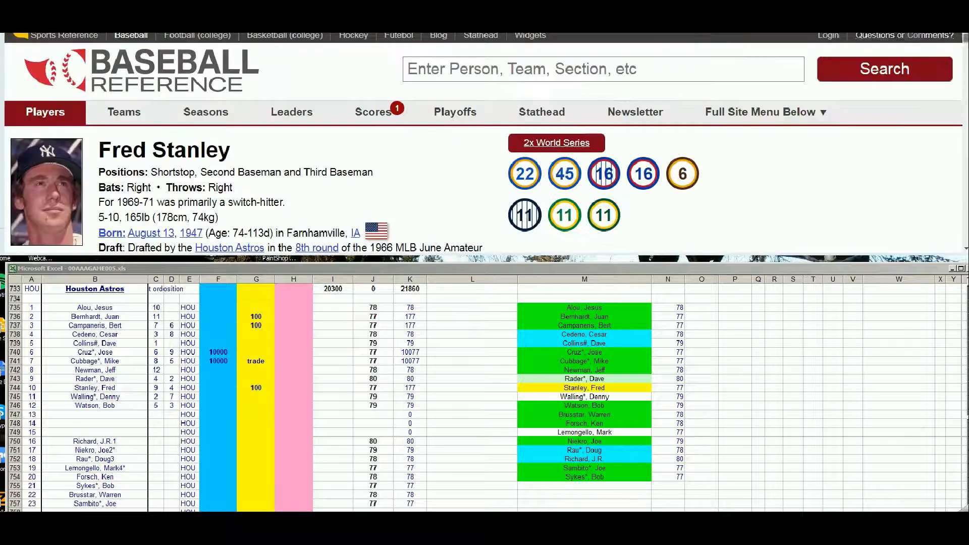
pyautogui.click(782, 59)
pyautogui.write('lemon')
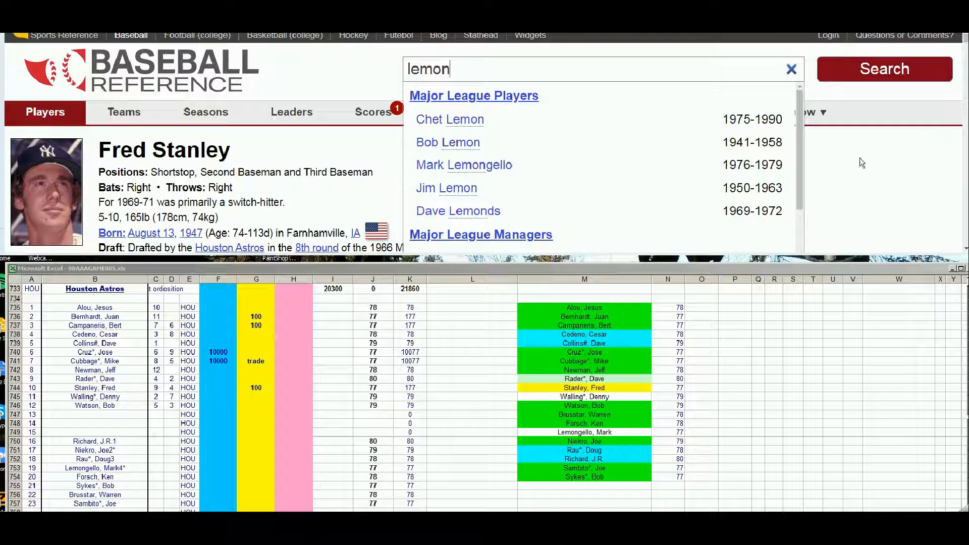
pyautogui.click(495, 167)
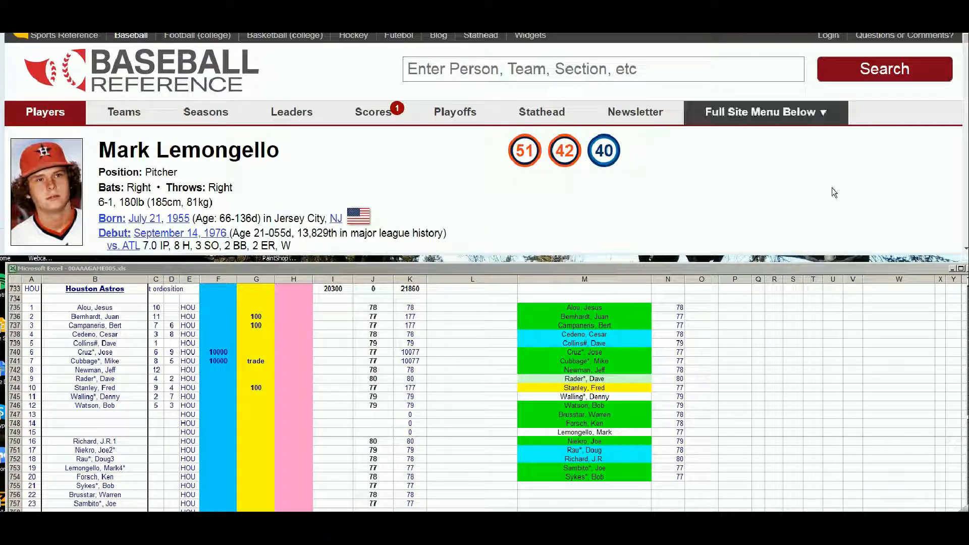
pyautogui.scroll(-3, 828, 172)
pyautogui.scroll(-7, 825, 156)
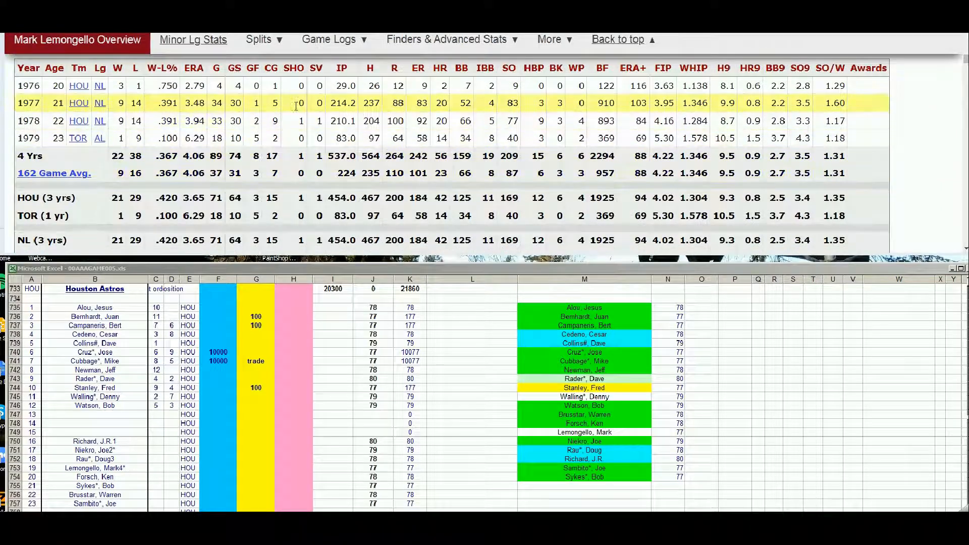
pyautogui.moveTo(203, 106)
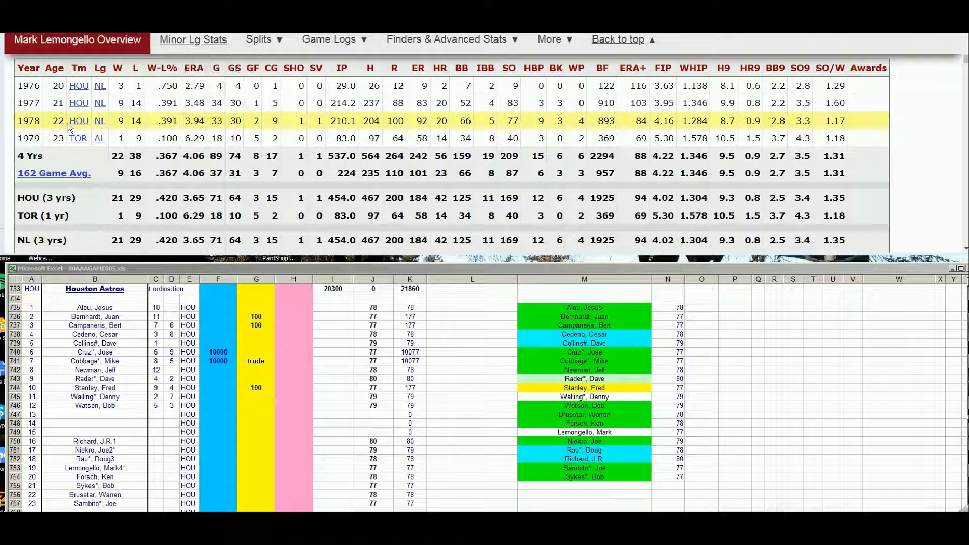
# Enter 10000 in the blue column on Mark Lemongello's row of the Excel roster sheet.
pyautogui.click(228, 434)
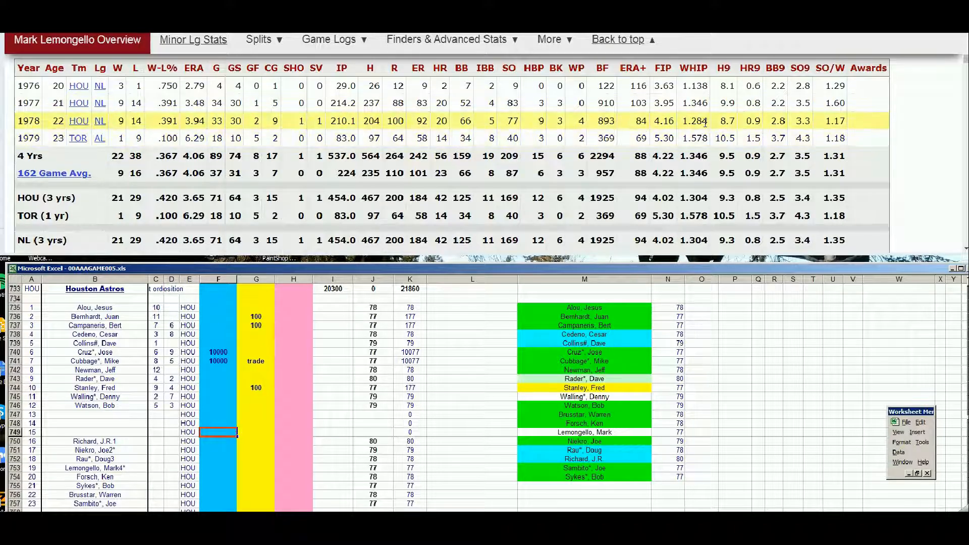
pyautogui.press('Down')
pyautogui.press('Down')
pyautogui.press('Down')
pyautogui.press('Down')
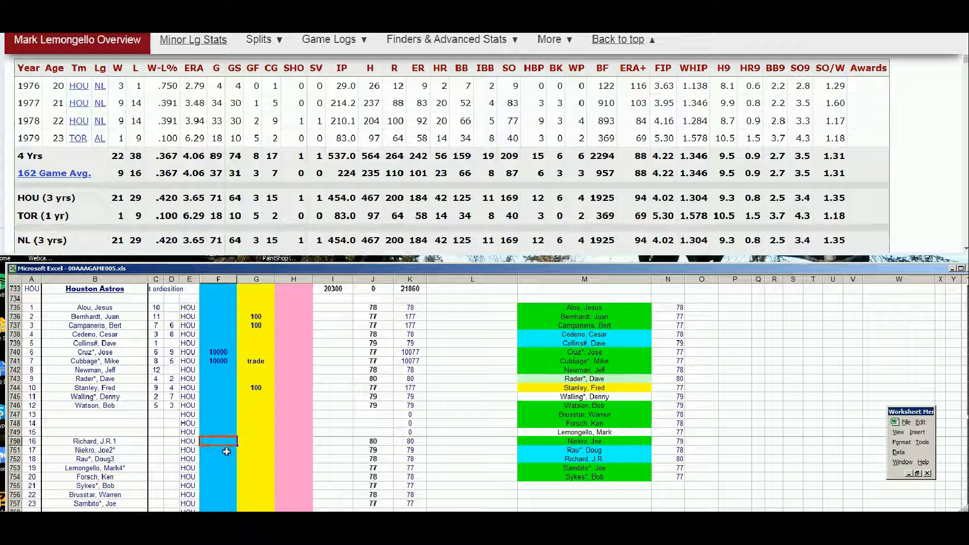
pyautogui.write('10000')
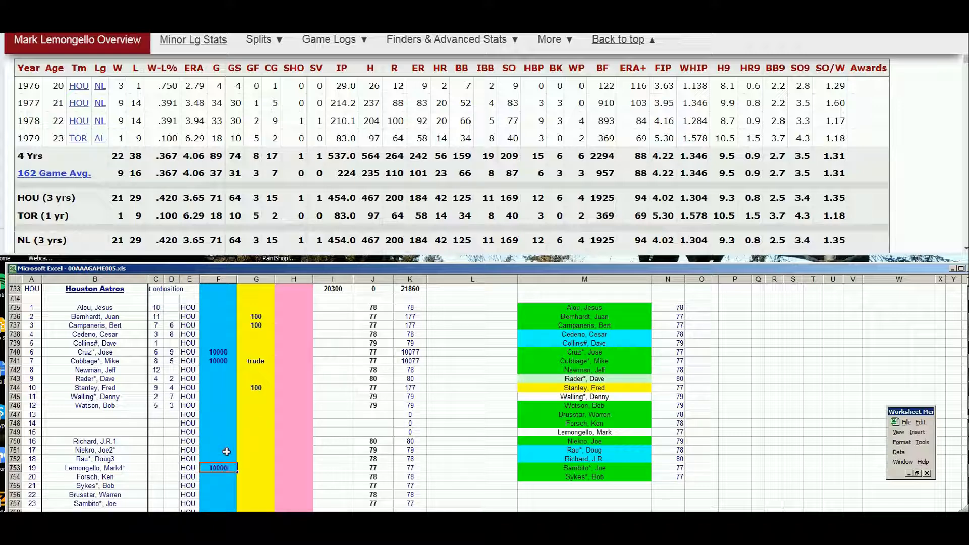
pyautogui.press('Return')
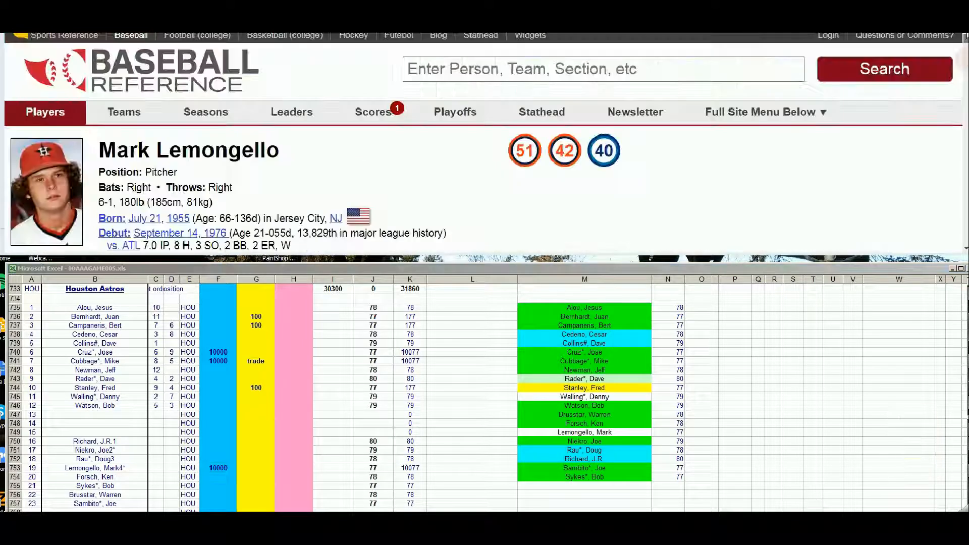
# Look up the pitcher Bob Sykes on Baseball Reference and examine his Standard Pitching table.
pyautogui.click(748, 67)
pyautogui.write('sykes')
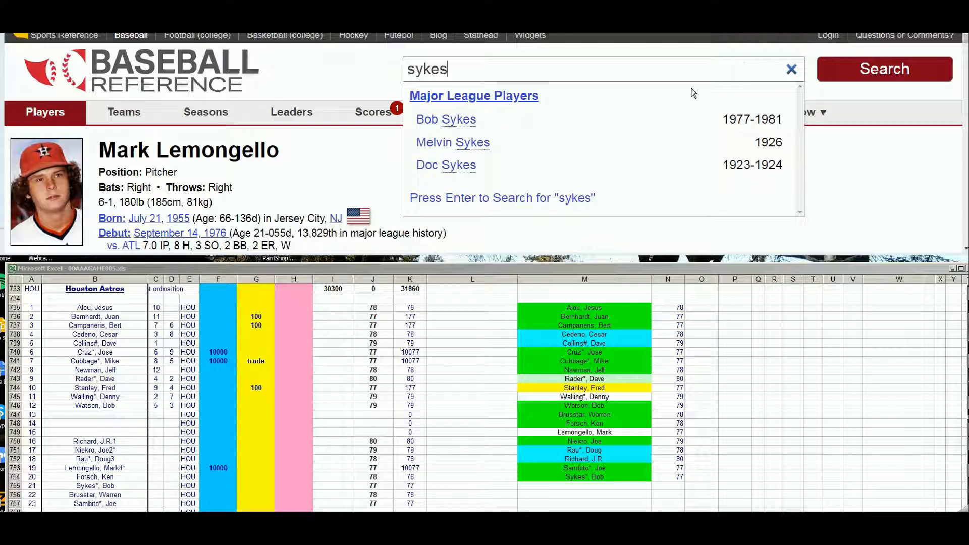
pyautogui.click(465, 120)
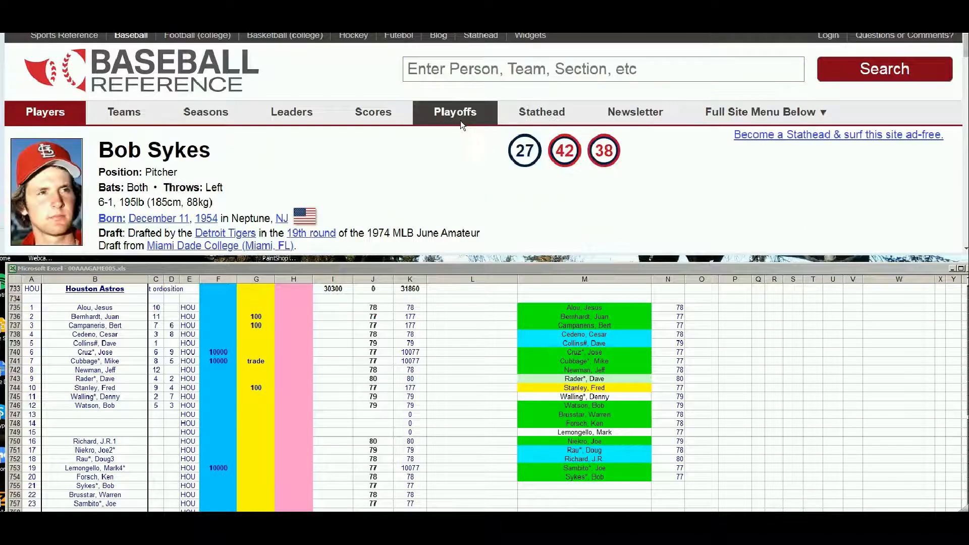
pyautogui.scroll(-8, 647, 187)
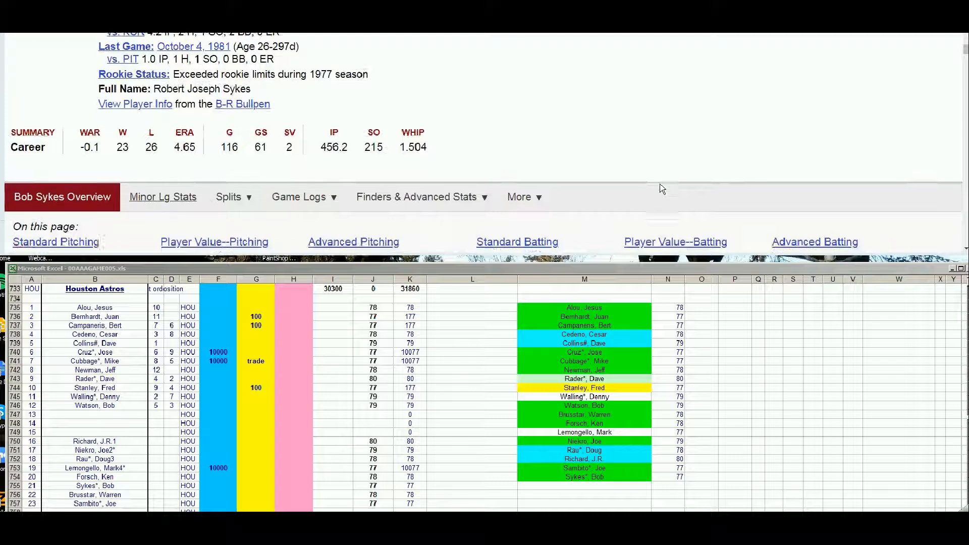
pyautogui.scroll(-2, 663, 188)
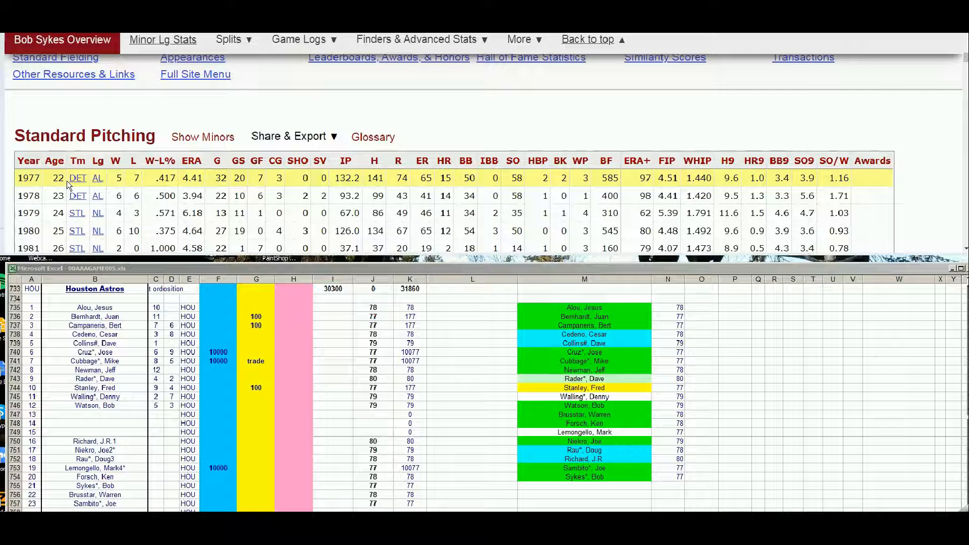
pyautogui.moveTo(201, 180)
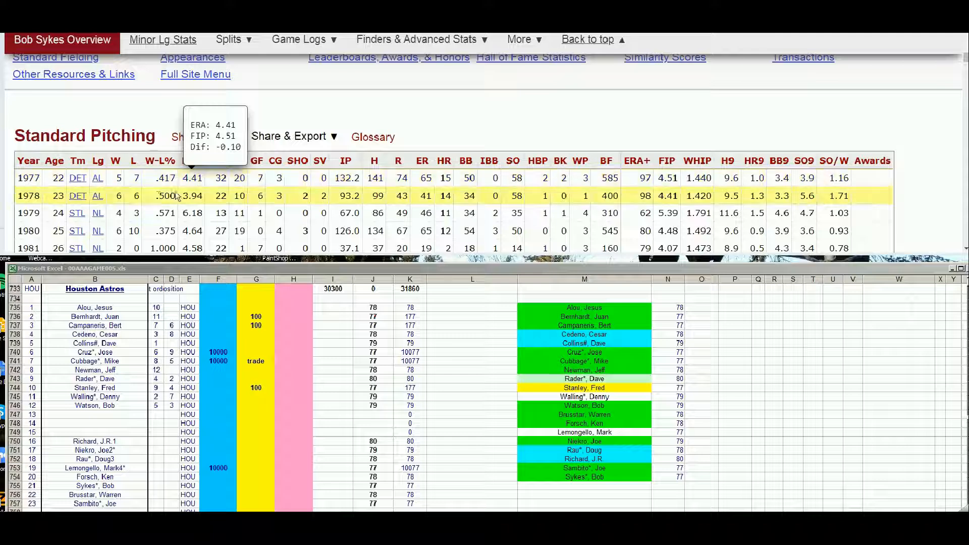
pyautogui.click(965, 249)
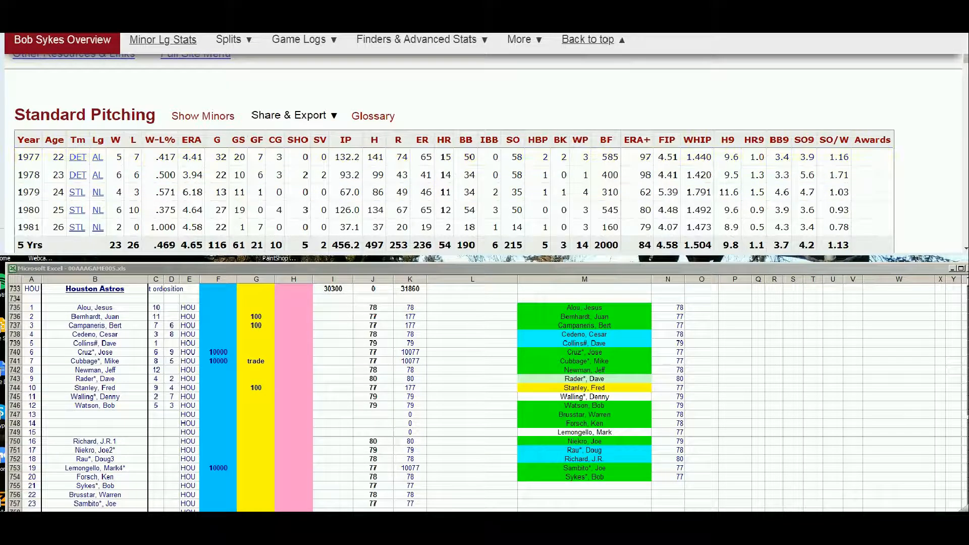
# Check the Detroit Tigers pitchers in the 1978 roster PDF and enter 100 in the yellow column of Excel for Bob Sykes.
pyautogui.click(303, 25)
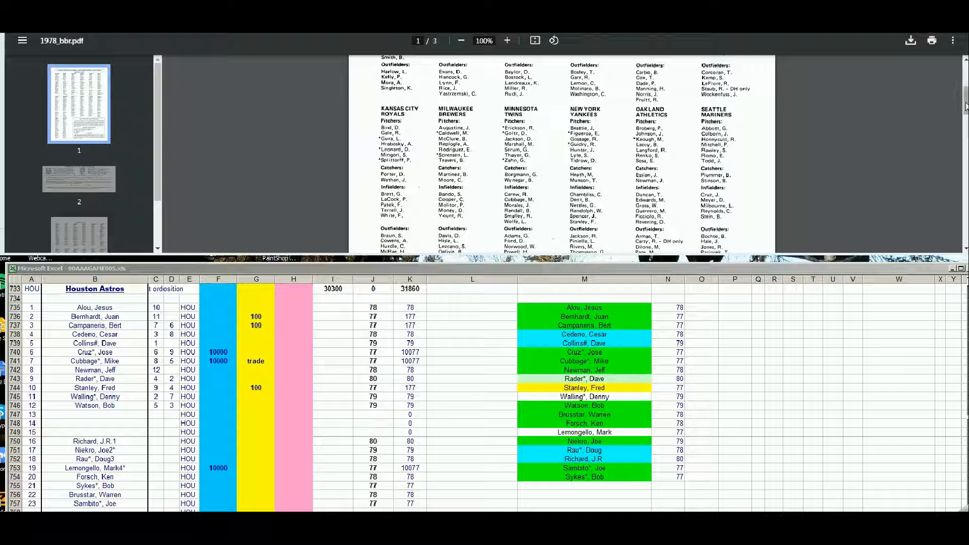
pyautogui.moveTo(965, 101); pyautogui.dragTo(966, 77)
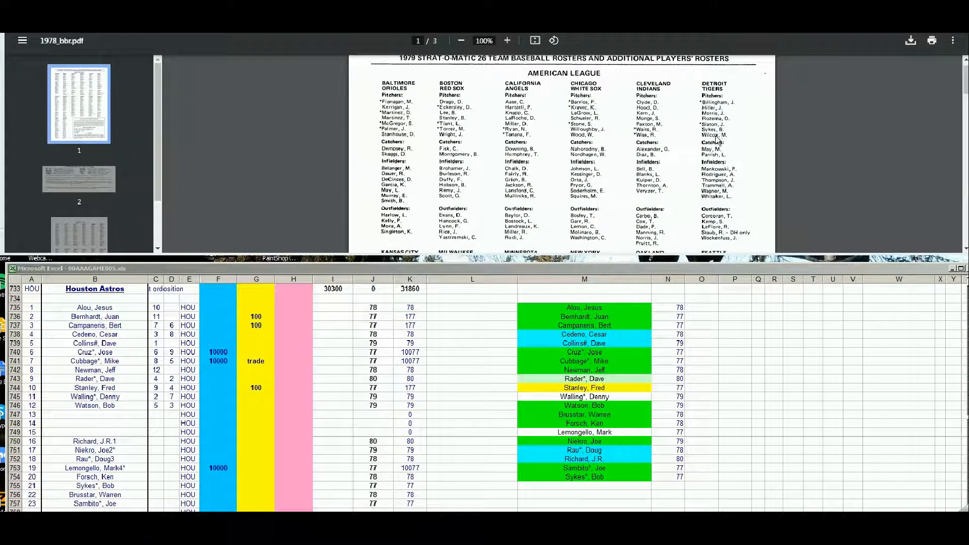
pyautogui.click(254, 405)
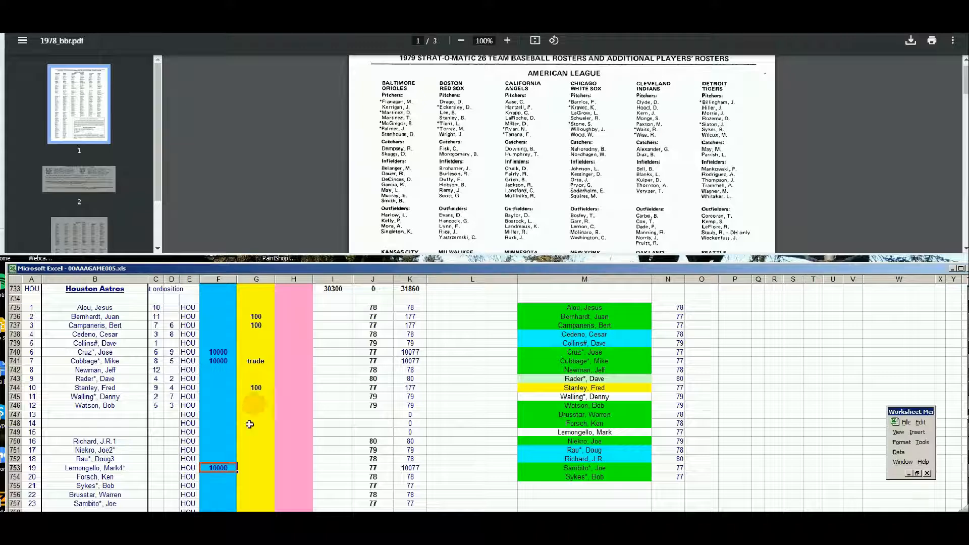
pyautogui.click(249, 476)
pyautogui.press('Return')
pyautogui.write('1')
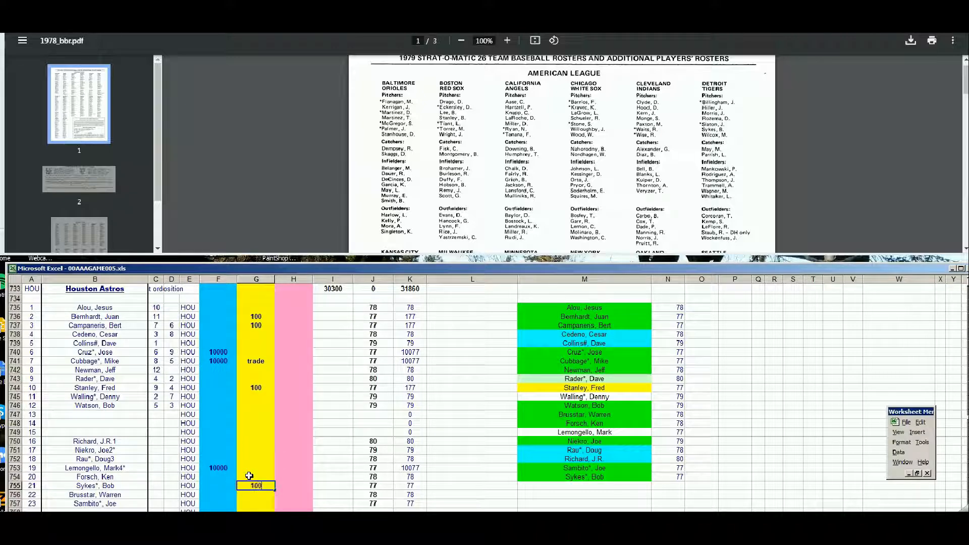
pyautogui.write('00')
pyautogui.hotkey('ctrl', 'Return')
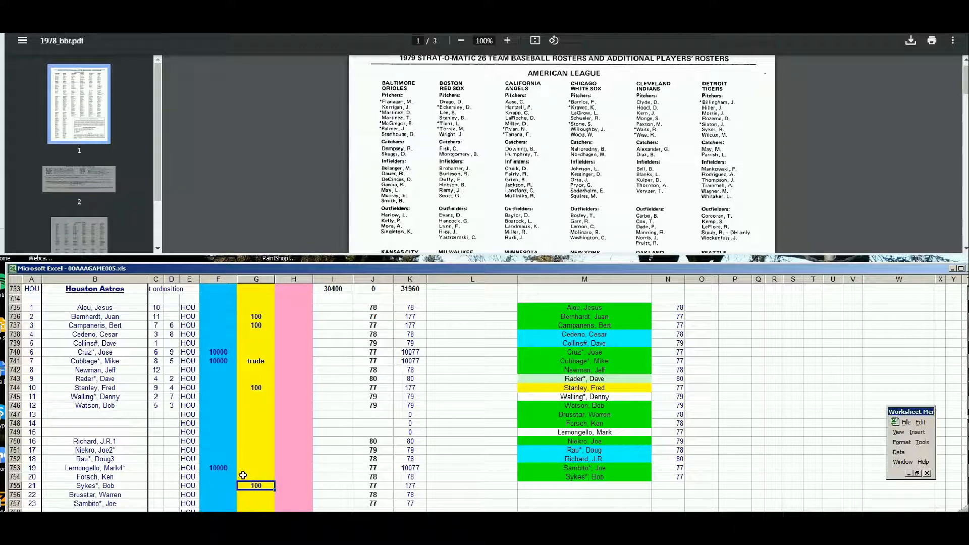
pyautogui.hotkey('alt', 'Tab')
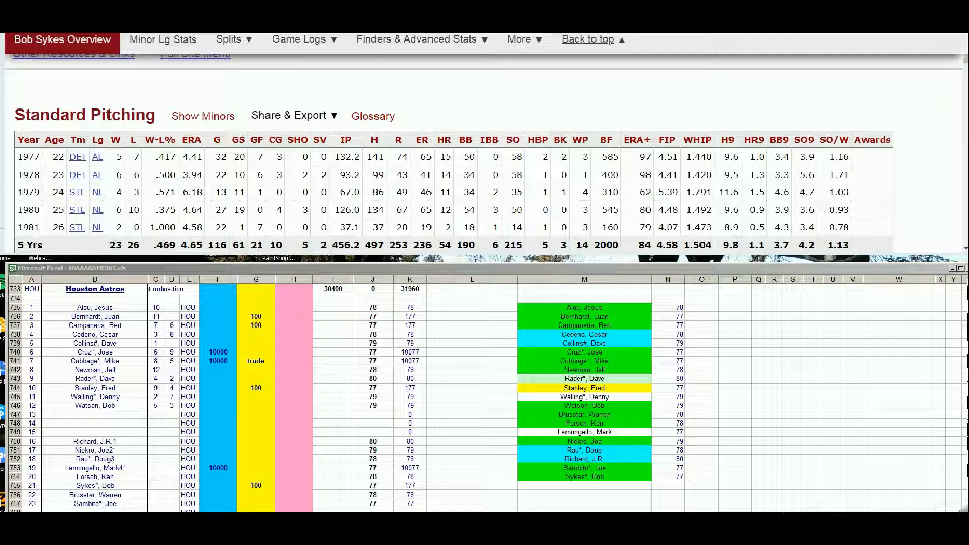
# Look up the pitcher Joe Sambito on Baseball Reference and examine his Standard Pitching table.
pyautogui.scroll(6, 964, 58)
pyautogui.click(756, 68)
pyautogui.write('sa')
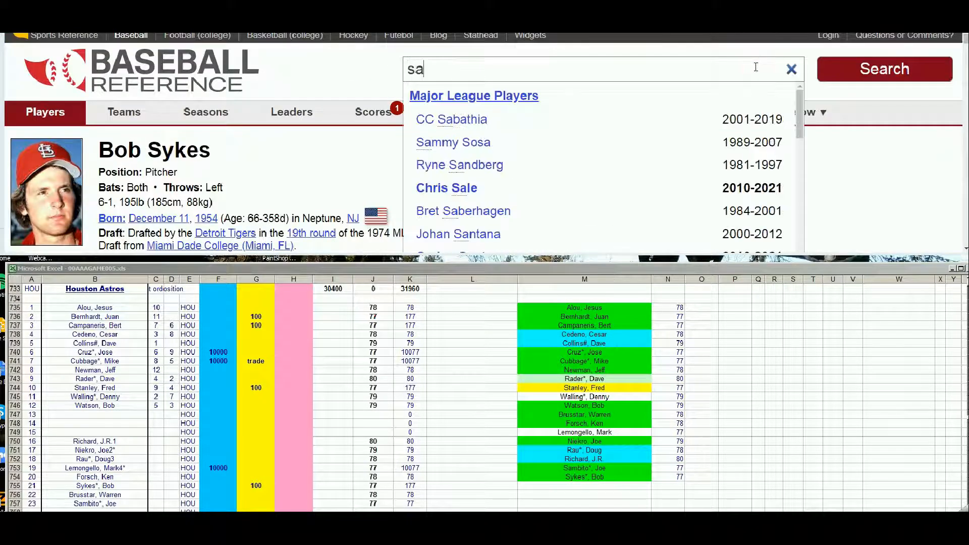
pyautogui.write('mbito')
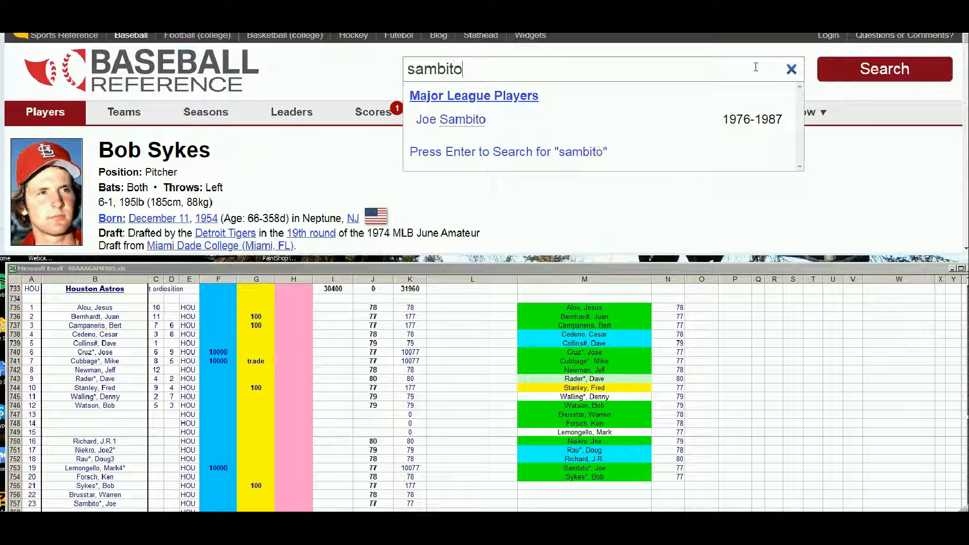
pyautogui.click(472, 119)
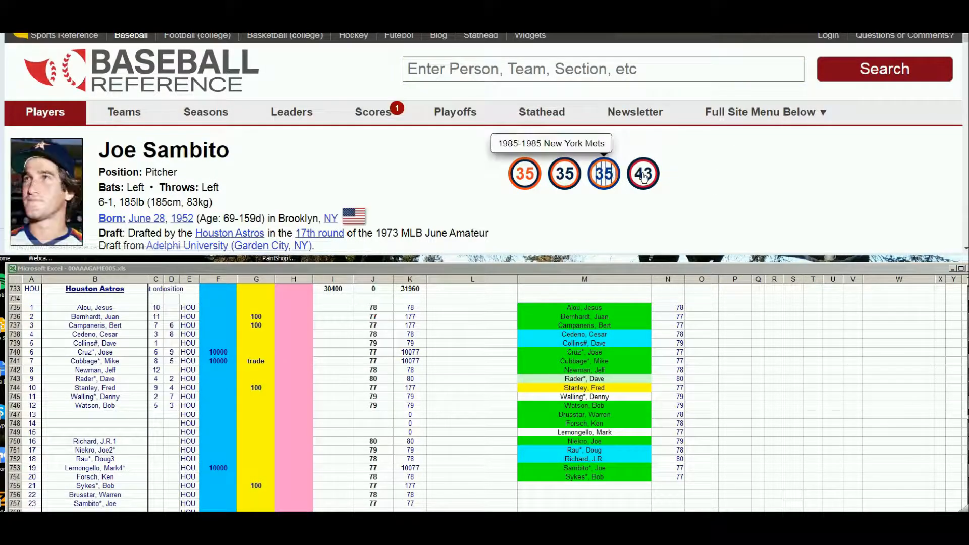
pyautogui.scroll(-3, 801, 190)
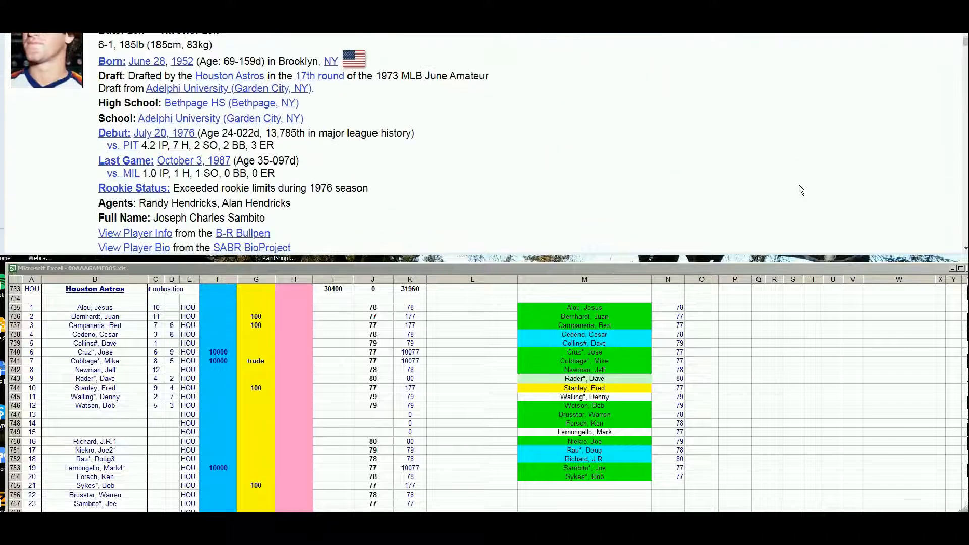
pyautogui.scroll(-8, 804, 189)
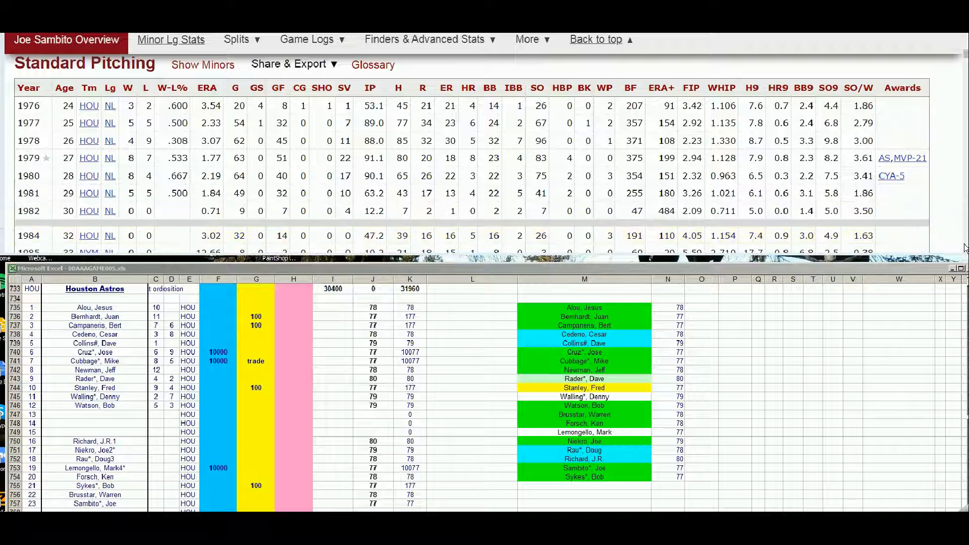
pyautogui.scroll(-3, 211, 250)
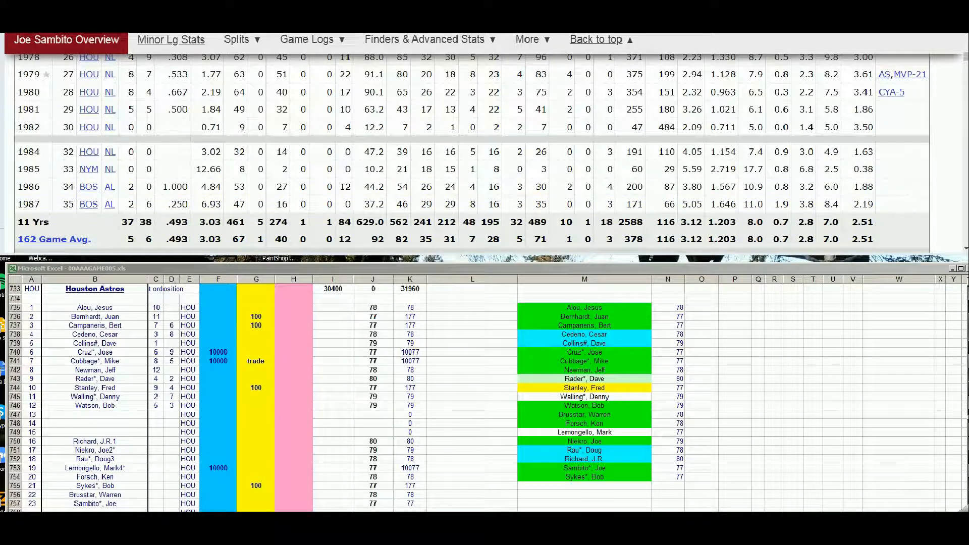
pyautogui.scroll(3, 966, 56)
pyautogui.scroll(3, 965, 56)
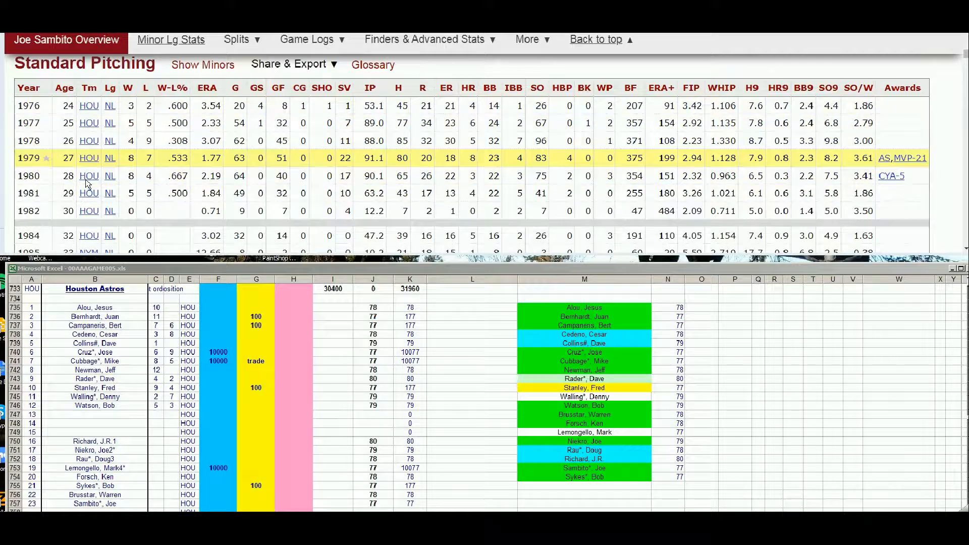
# Enter 10000 in the blue column on Warren Brusstar's row of the Excel roster sheet.
pyautogui.click(209, 477)
pyautogui.click(209, 477)
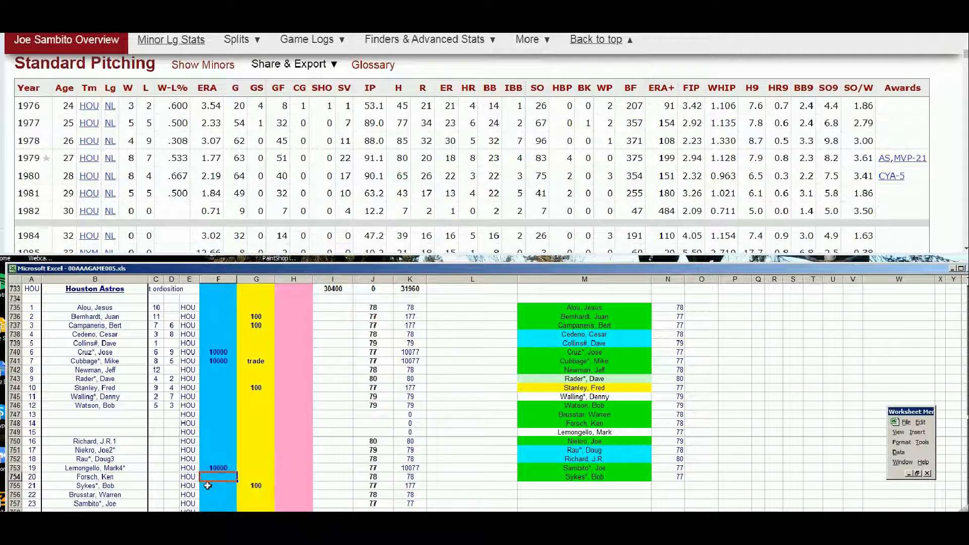
pyautogui.press('Up')
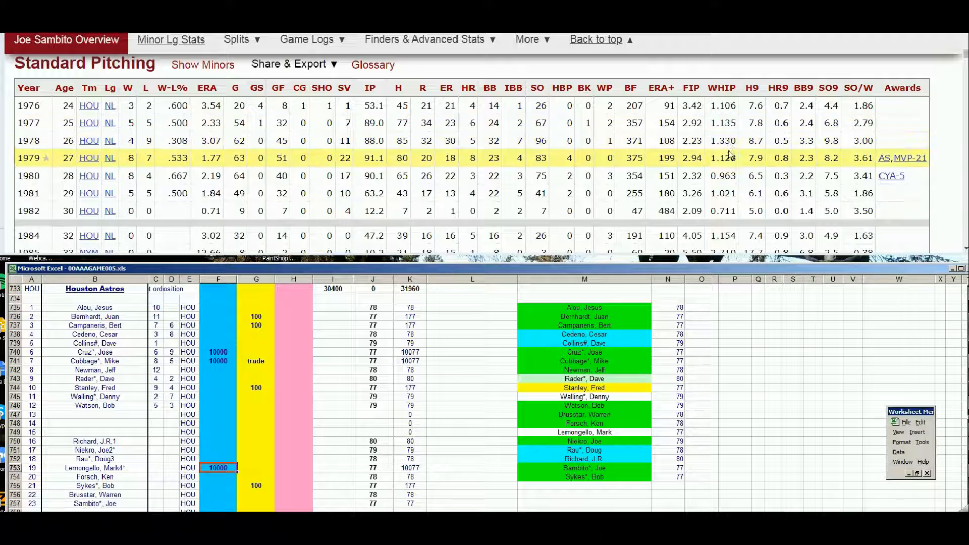
pyautogui.click(218, 493)
pyautogui.write('1')
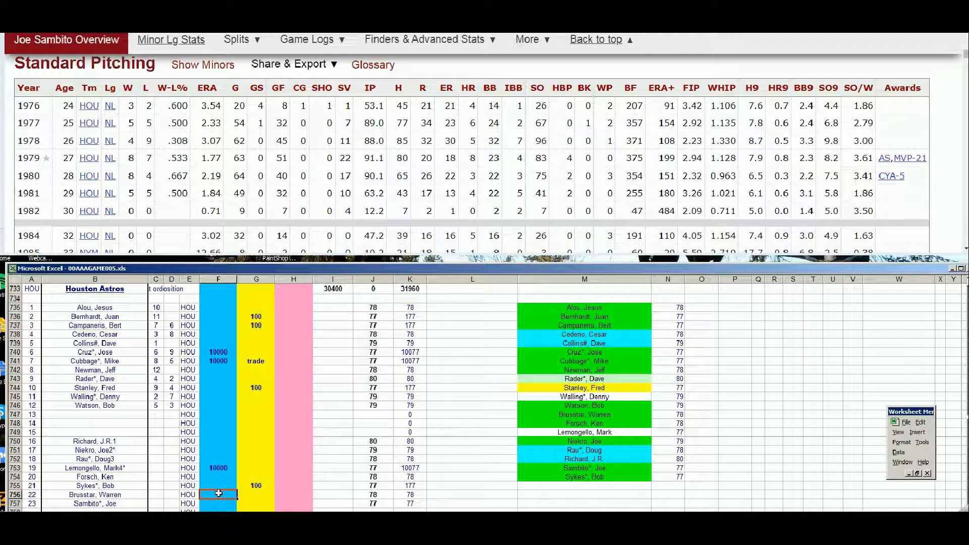
pyautogui.write('0000')
pyautogui.press('Return')
pyautogui.click(211, 360)
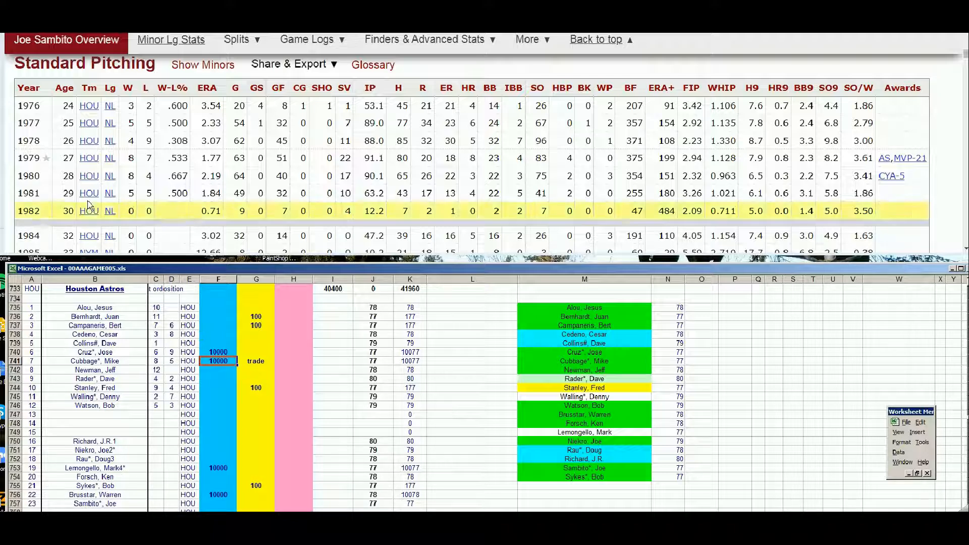
# Open the 1980 Houston Astros team page from Joe Sambito's pitching table and examine the Team Batting table.
pyautogui.click(90, 176)
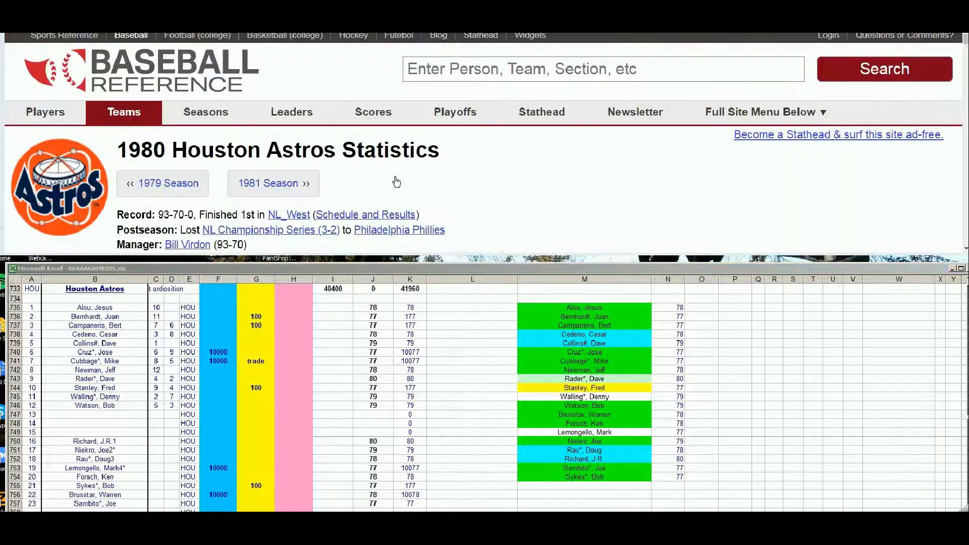
pyautogui.scroll(-6, 462, 199)
pyautogui.scroll(-10, 464, 196)
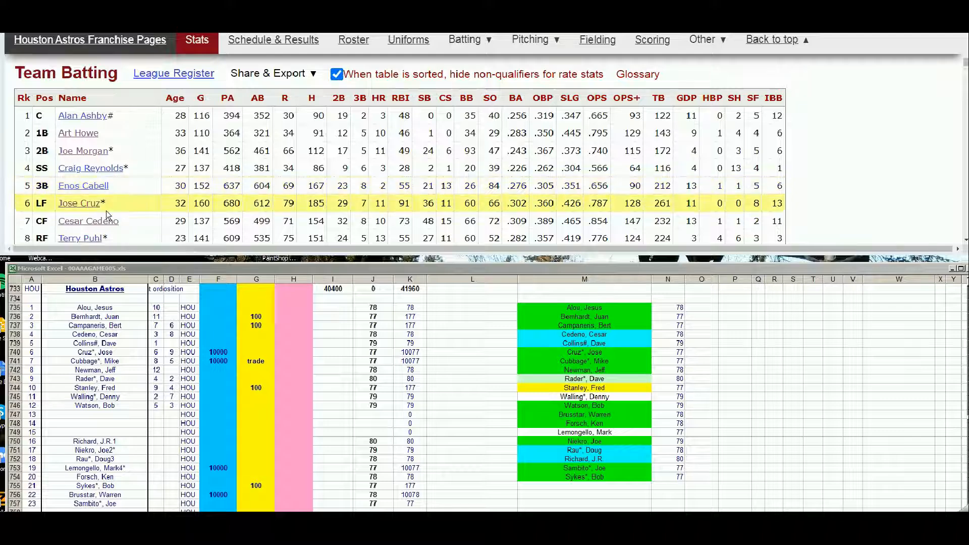
pyautogui.scroll(-2, 94, 202)
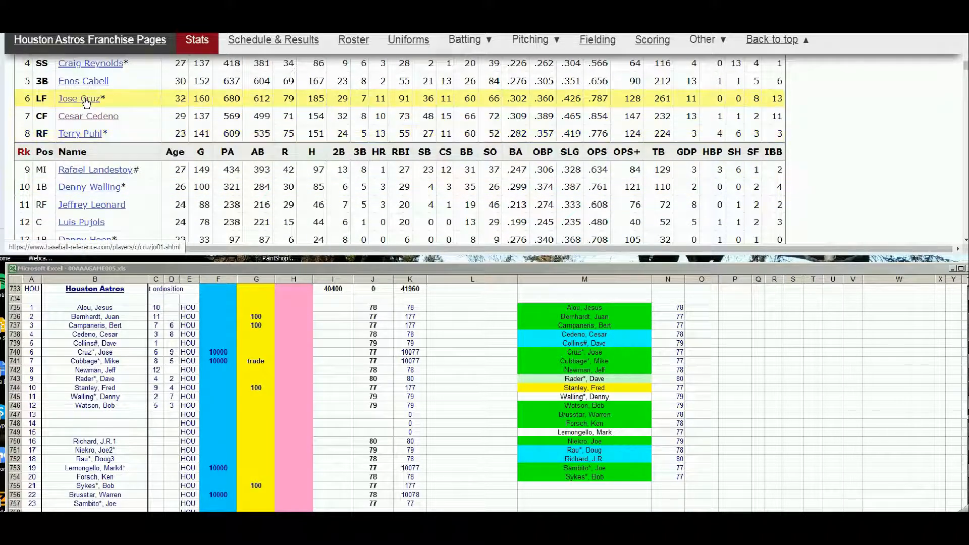
pyautogui.scroll(1, 89, 114)
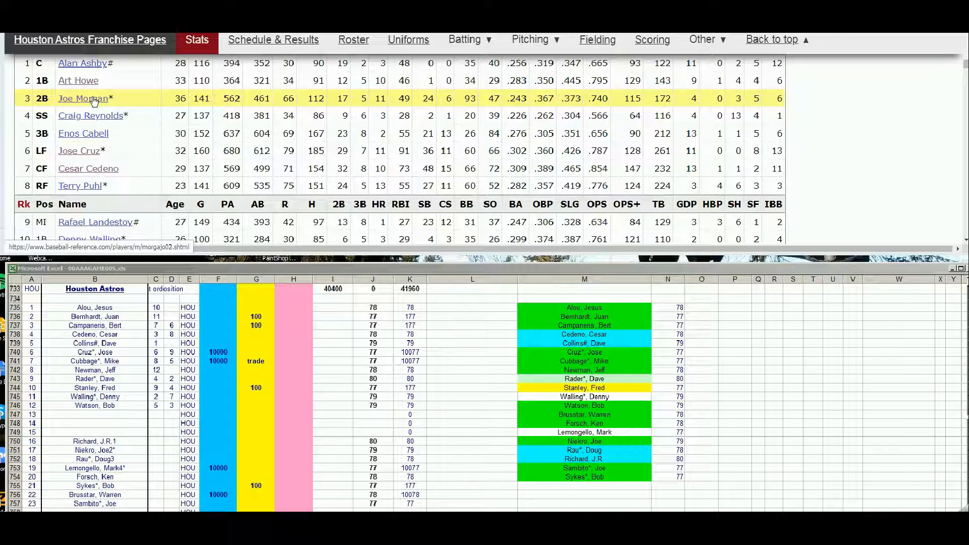
pyautogui.scroll(1, 81, 103)
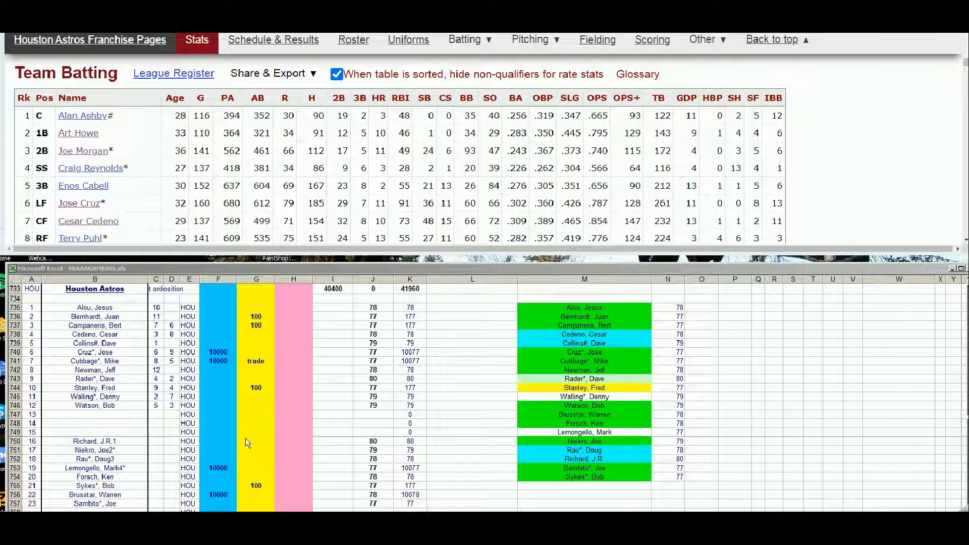
# In row 1 of the Excel sheet, set the blue column's count to 123 and the yellow column's count to 72.
pyautogui.click(222, 421)
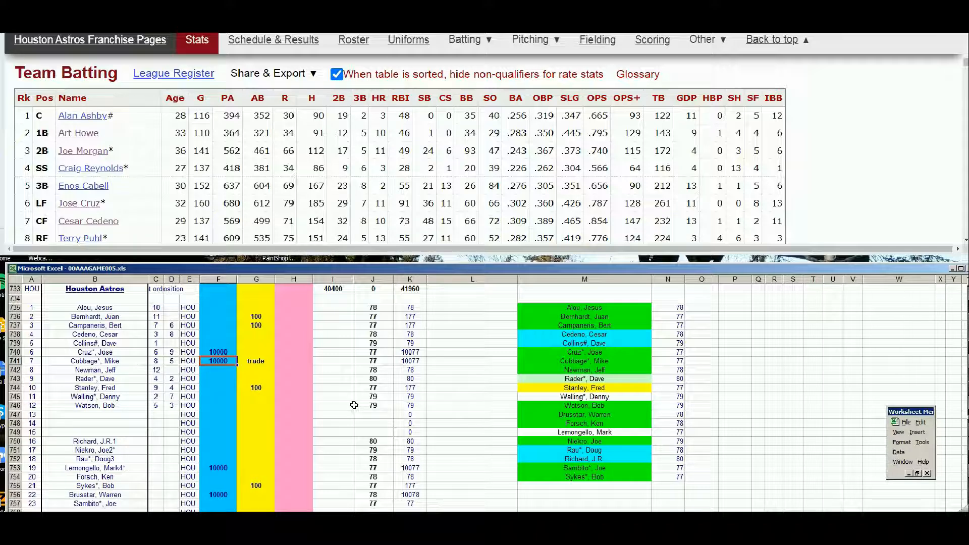
pyautogui.click(222, 336)
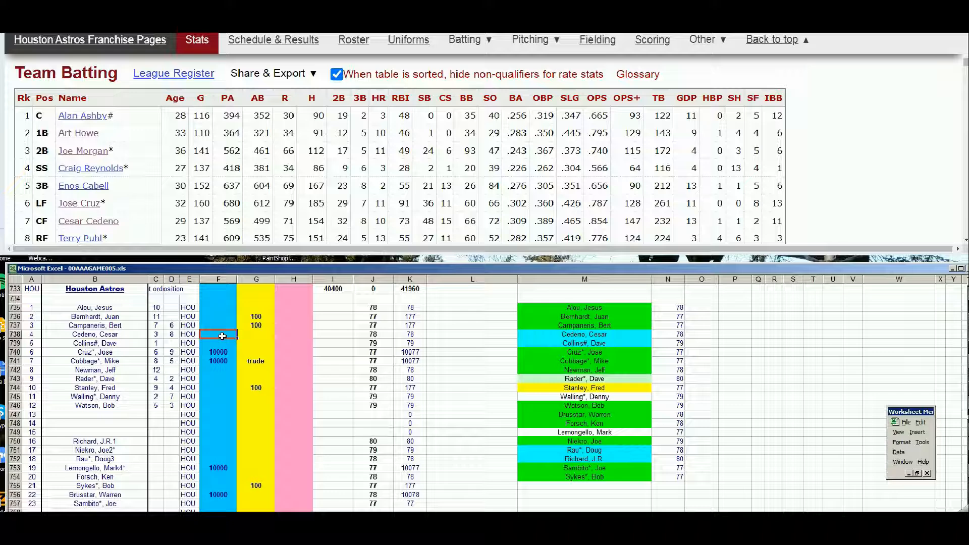
pyautogui.press('pageup')
pyautogui.press('pageup')
pyautogui.press('pageup')
pyautogui.press('pageup')
pyautogui.press('pageup')
pyautogui.press('pageup')
pyautogui.press('pageup')
pyautogui.press('pageup')
pyautogui.press('pageup')
pyautogui.press('pageup')
pyautogui.press('pageup')
pyautogui.press('pageup')
pyautogui.press('pageup')
pyautogui.press('pageup')
pyautogui.press('pageup')
pyautogui.press('pageup')
pyautogui.press('pageup')
pyautogui.press('pageup')
pyautogui.press('pageup')
pyautogui.press('pageup')
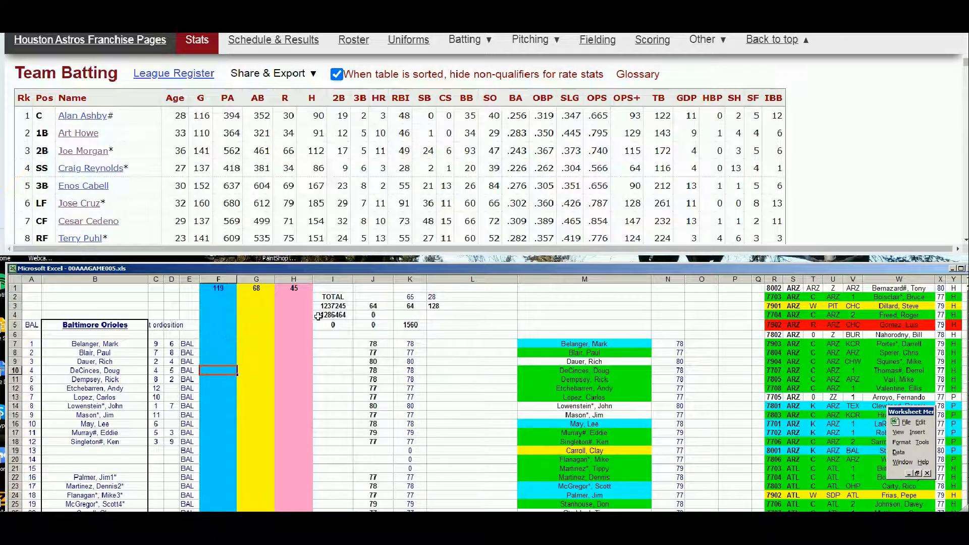
pyautogui.click(220, 288)
pyautogui.press('Return')
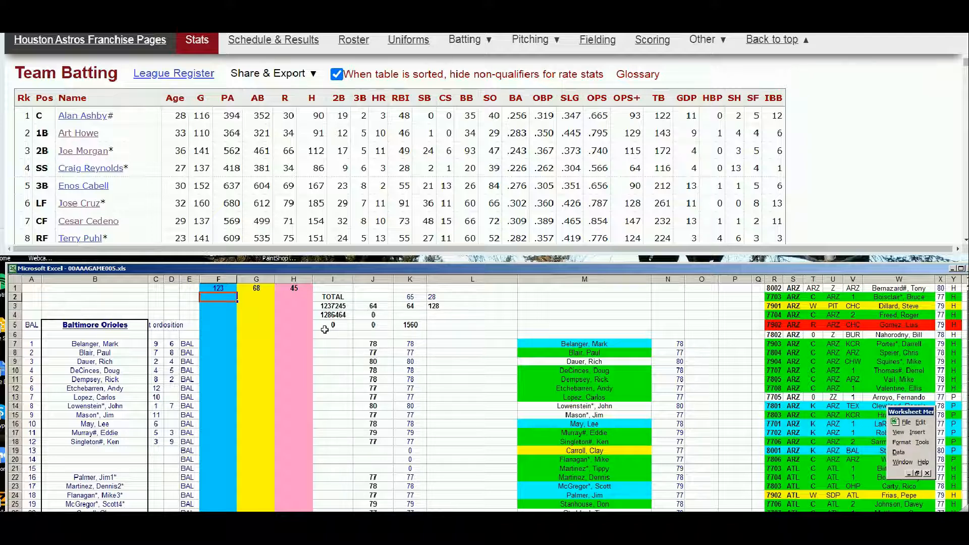
pyautogui.click(263, 289)
pyautogui.write('72')
pyautogui.press('Tab')
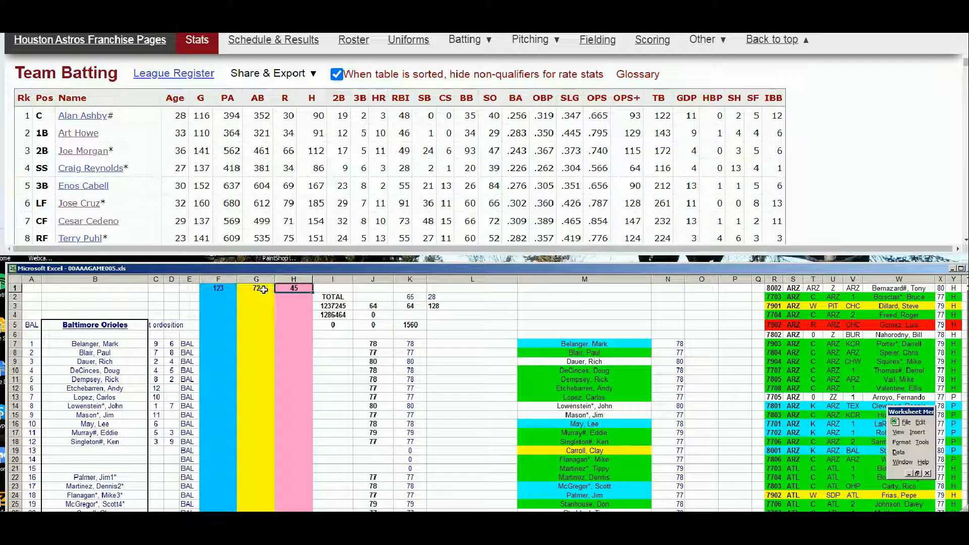
# Enter 128, 64 and 64 in row 2 of the blue, yellow and pink columns.
pyautogui.click(216, 297)
pyautogui.write('128')
pyautogui.press('Tab')
pyautogui.write('64')
pyautogui.press('Tab')
pyautogui.write('64')
pyautogui.press('Down')
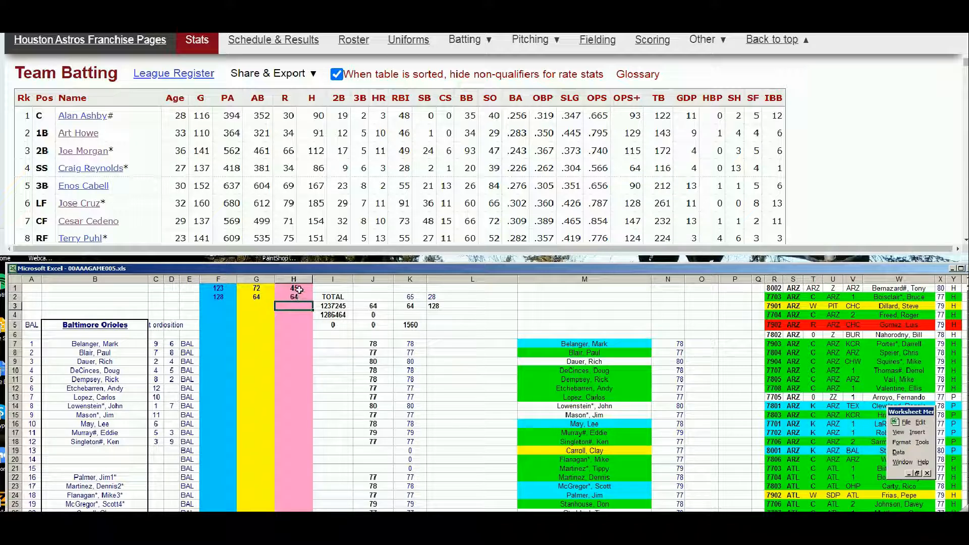
pyautogui.moveTo(218, 289); pyautogui.dragTo(290, 287)
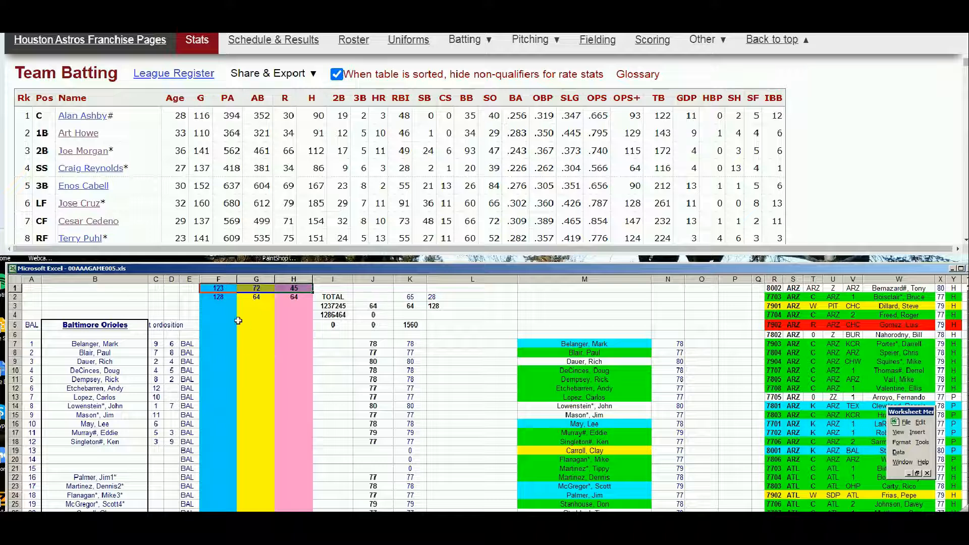
pyautogui.click(228, 298)
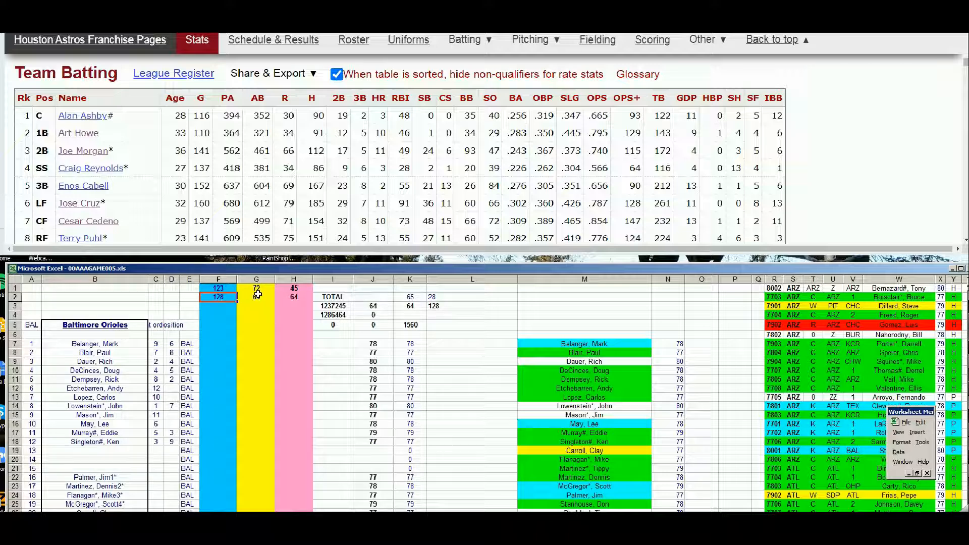
pyautogui.click(300, 290)
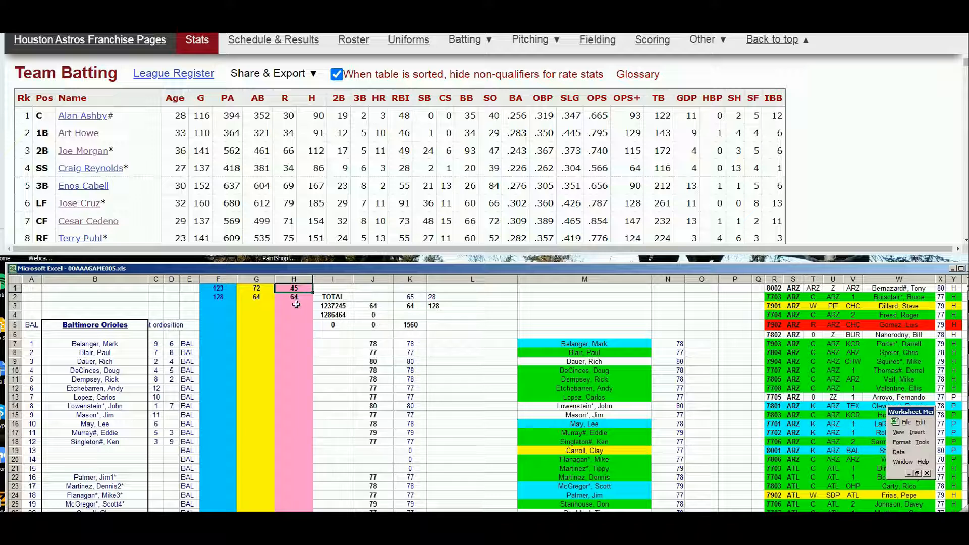
pyautogui.click(255, 291)
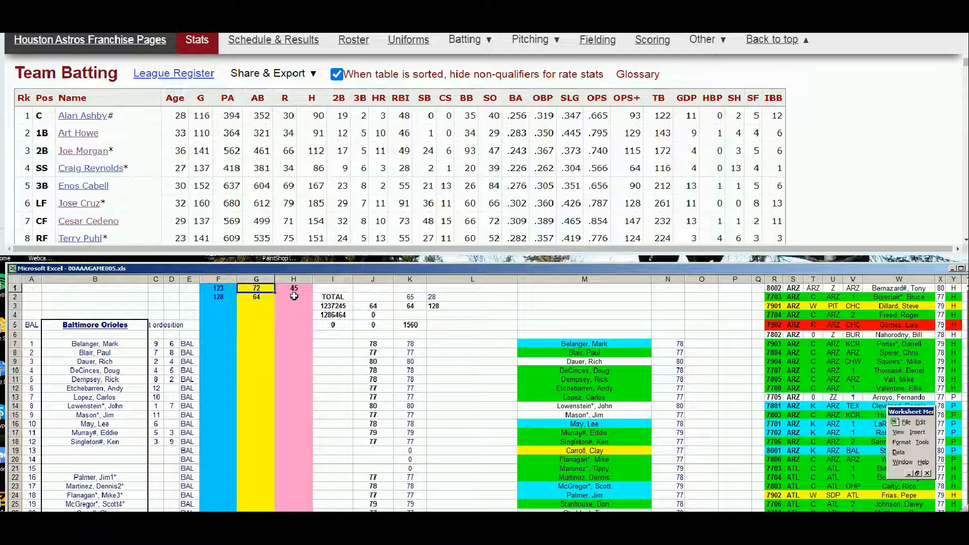